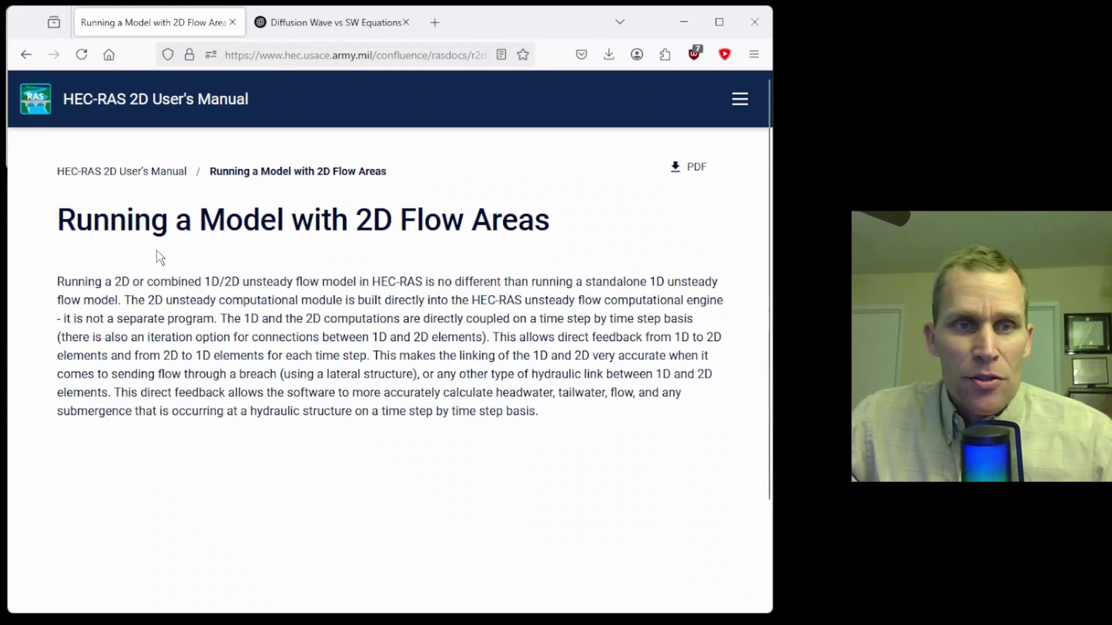
Review the 'Running a Model with 2D Flow Areas' chapter and its table of contents in the manual
left_click_drag(57, 220, 470, 197)
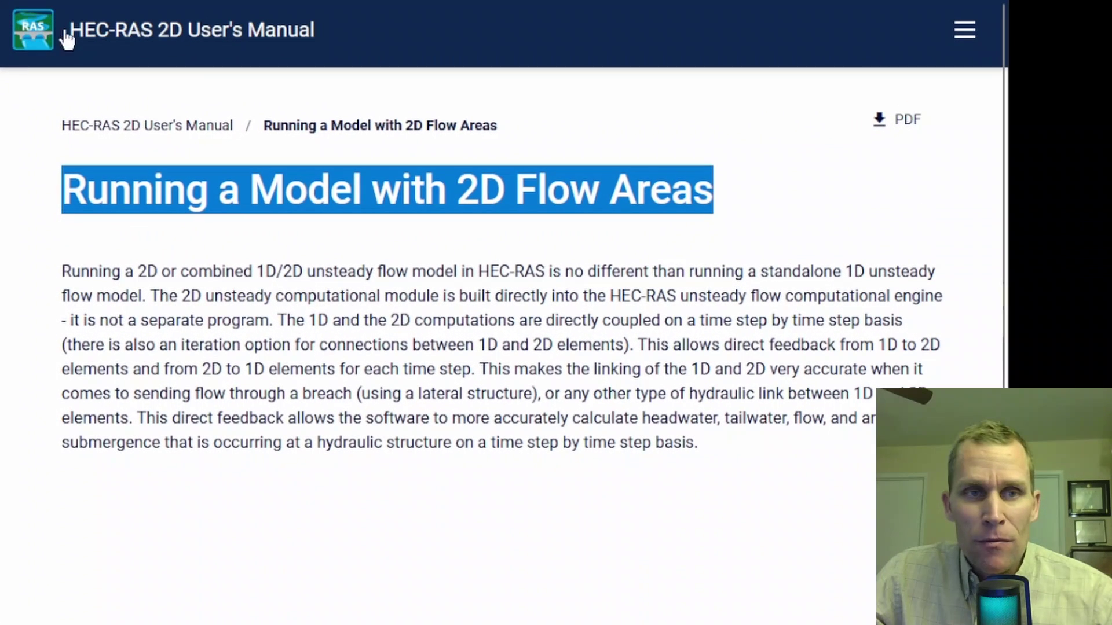
left_click(150, 245)
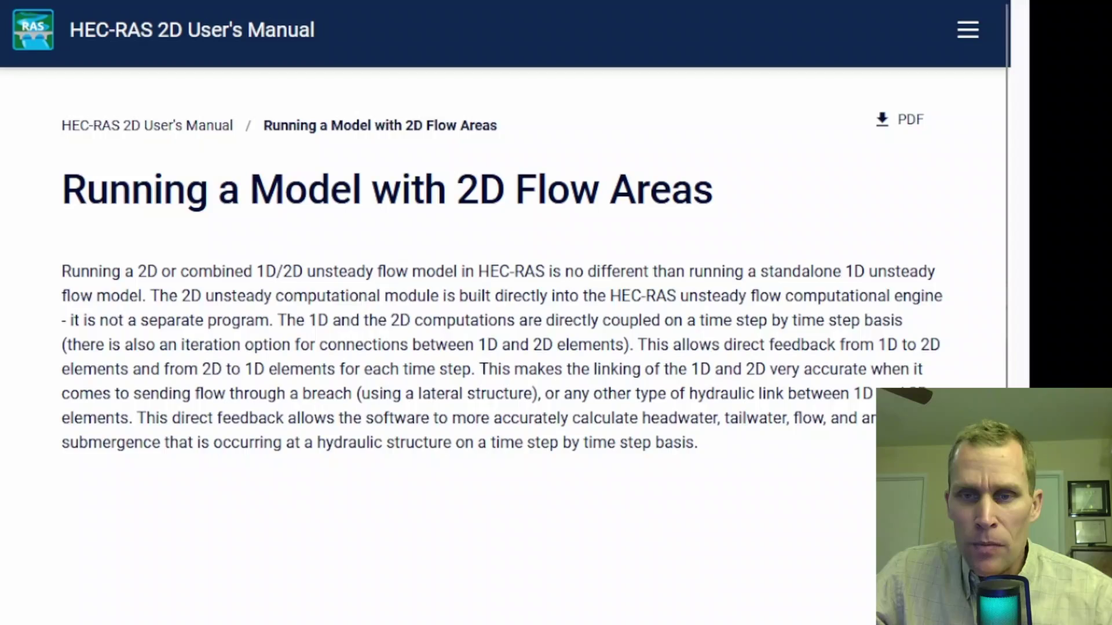
key("super+Up")
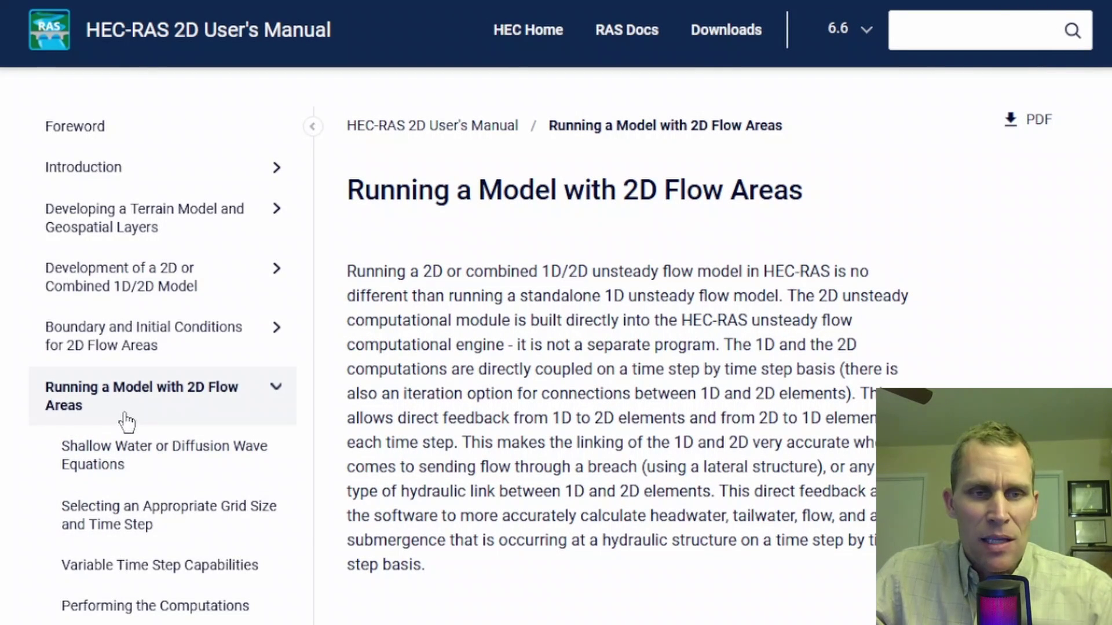
scroll(124, 409, "down", 4)
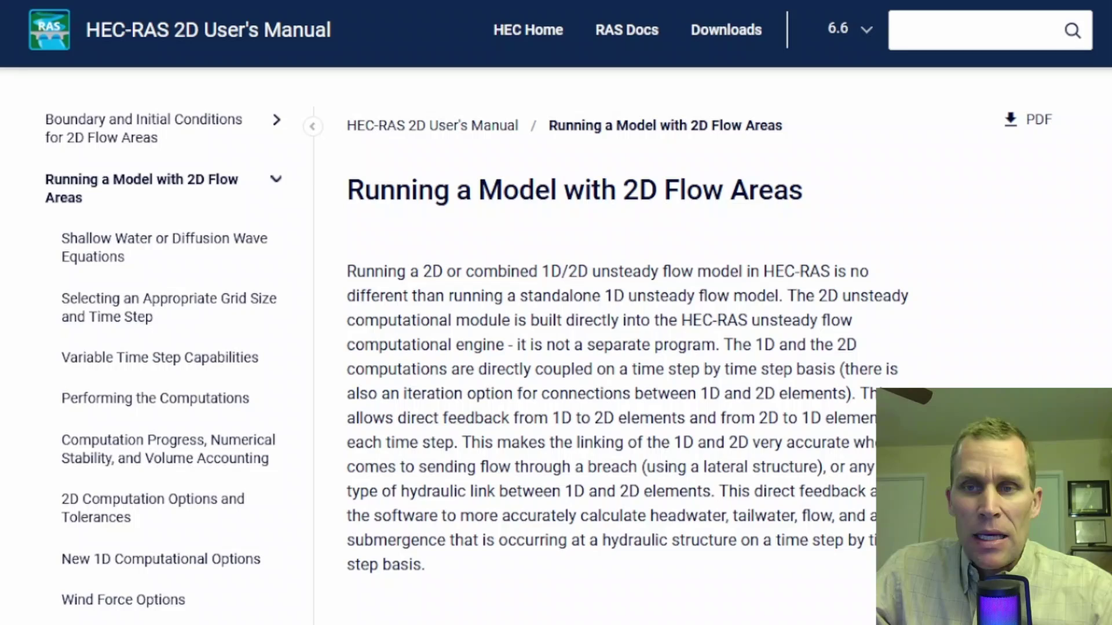
left_click_drag(1109, 212, 1009, 221)
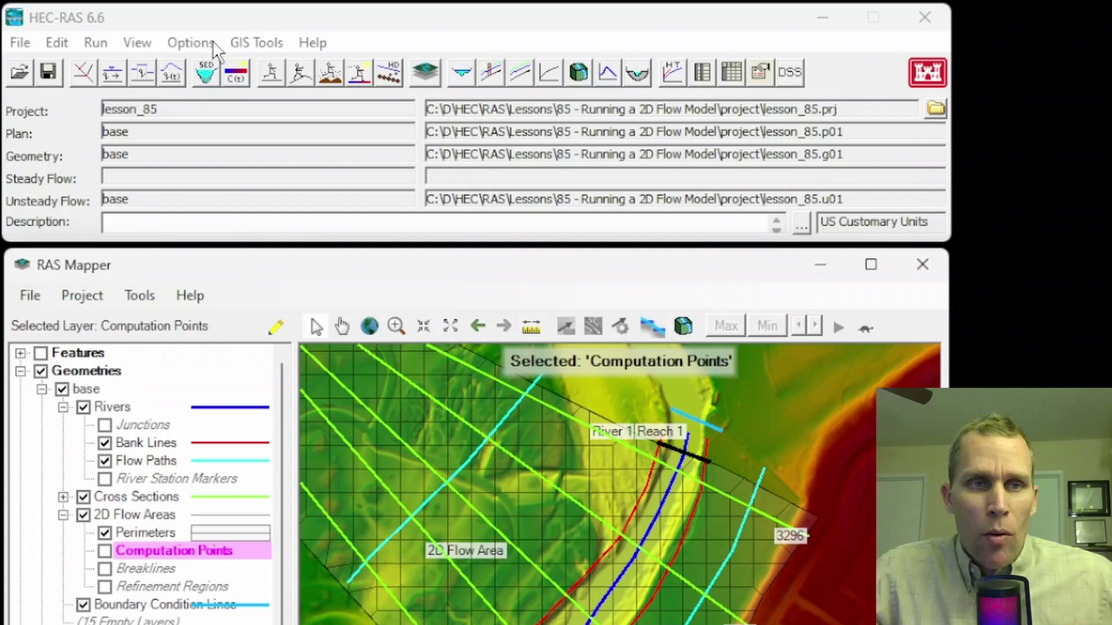
Open the Unsteady Flow Analysis window for plan base and reposition it on screen
left_click(95, 46)
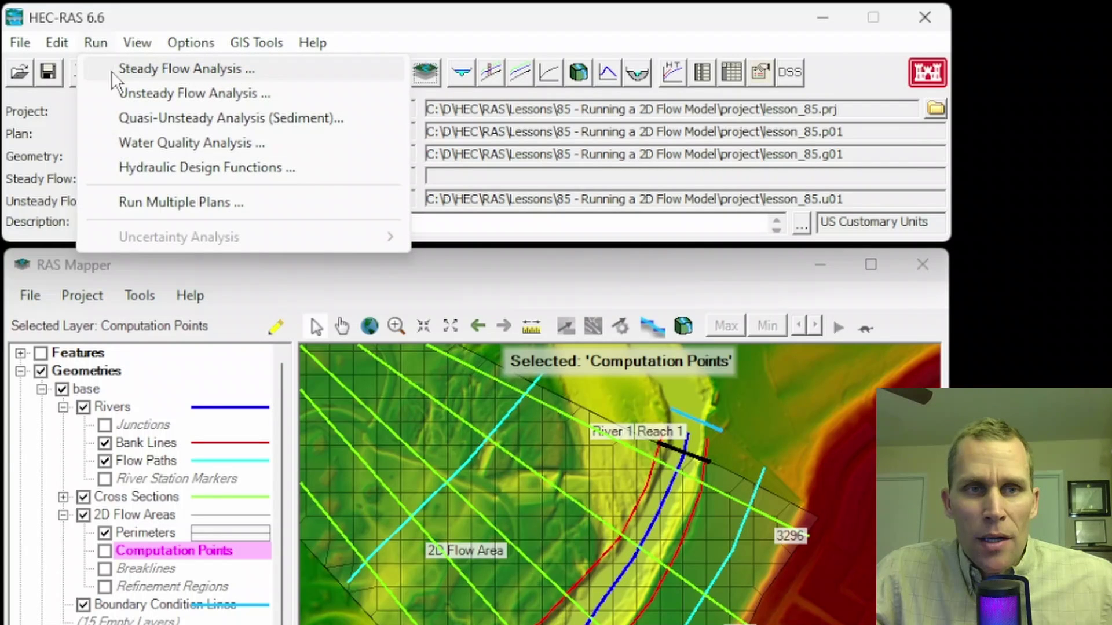
left_click(129, 91)
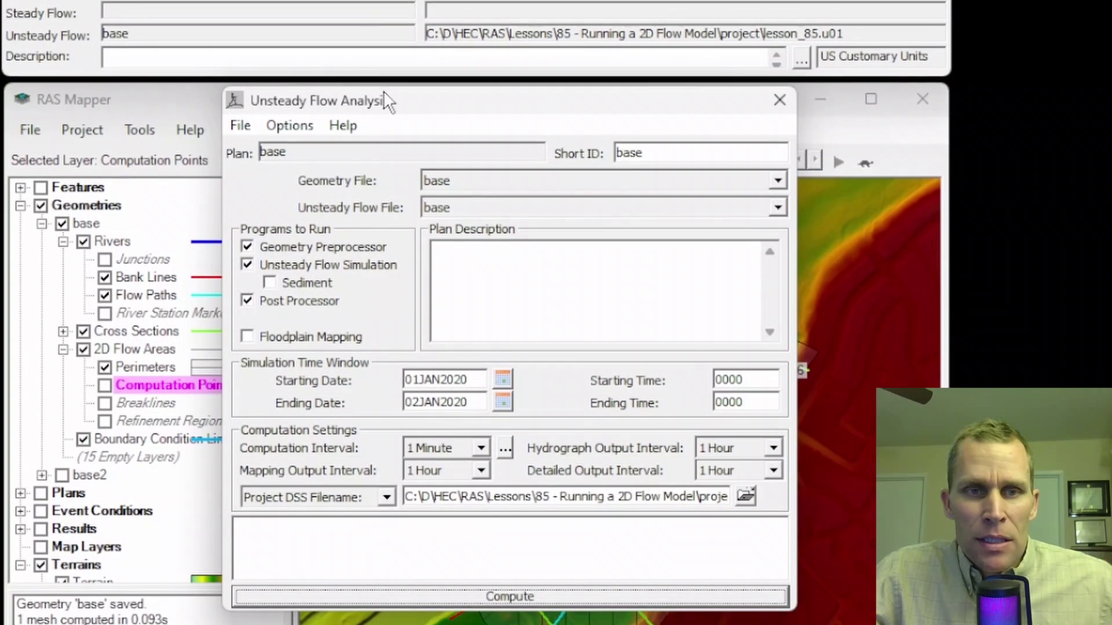
left_click_drag(384, 257, 456, 268)
left_click_drag(457, 102, 449, 105)
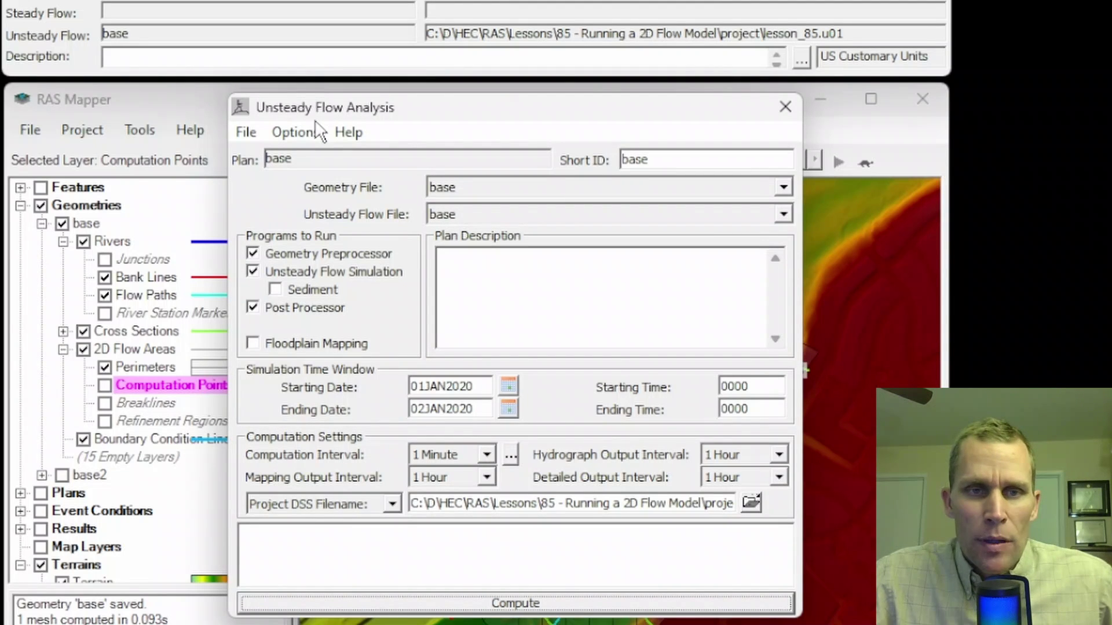
mouse_move(404, 109)
left_mouse_down()
mouse_move(429, 111)
mouse_move(420, 106)
left_mouse_up()
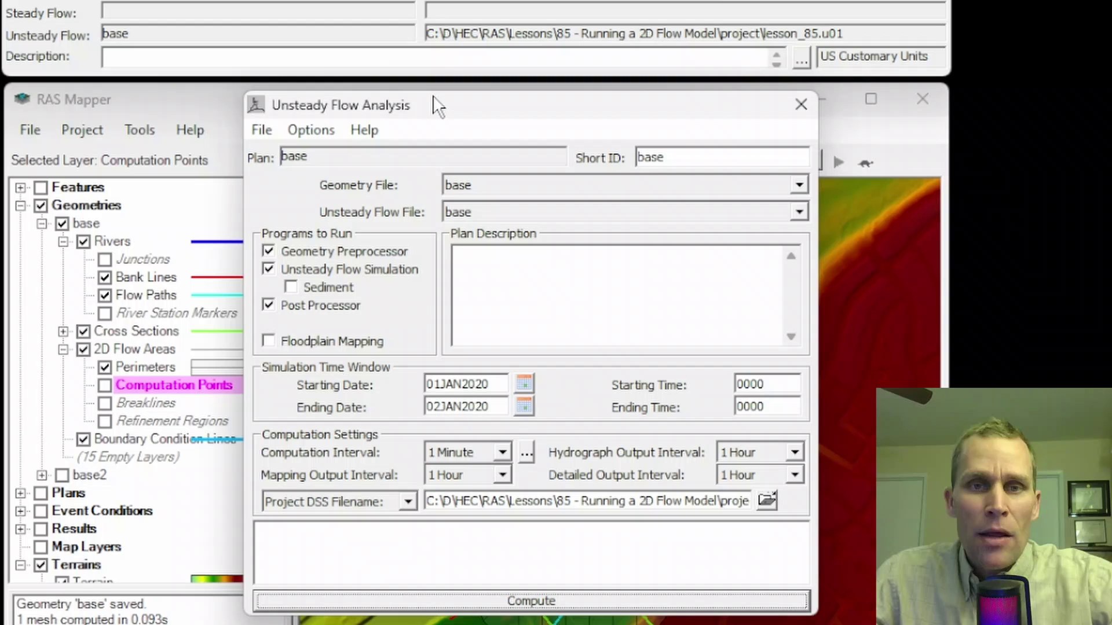
mouse_move(407, 97)
left_mouse_down()
mouse_move(432, 96)
mouse_move(398, 96)
left_mouse_up()
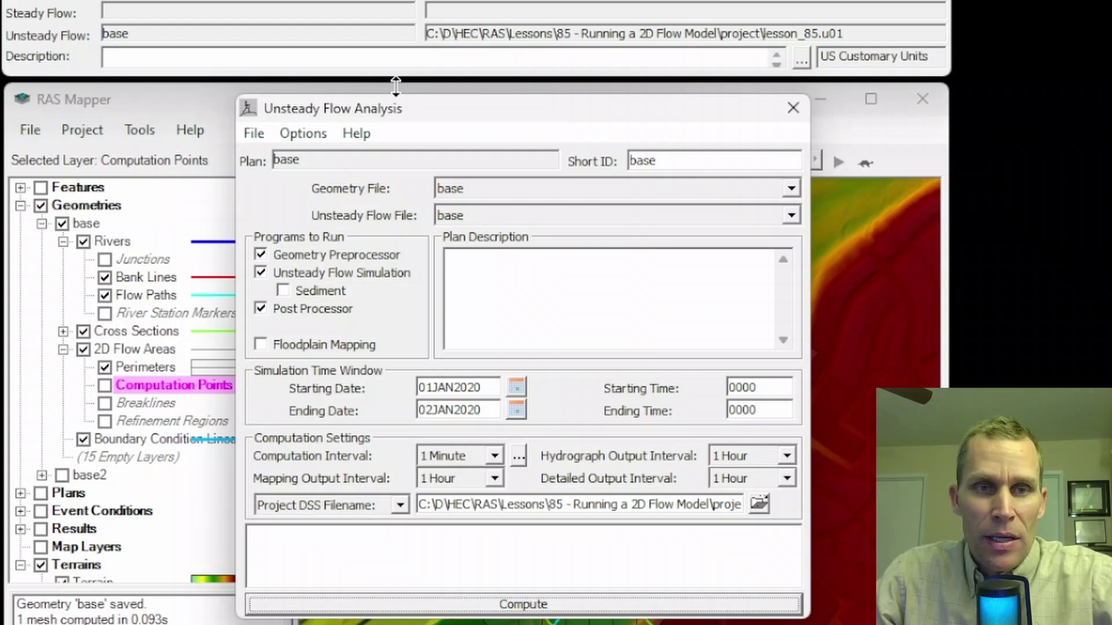
left_click(298, 134)
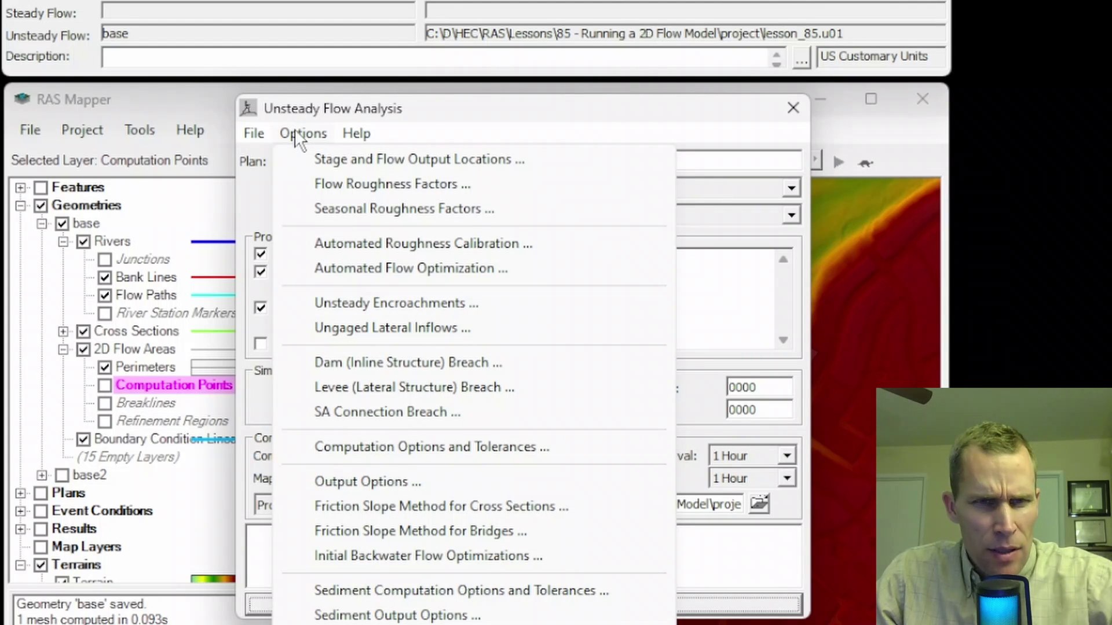
left_click(373, 448)
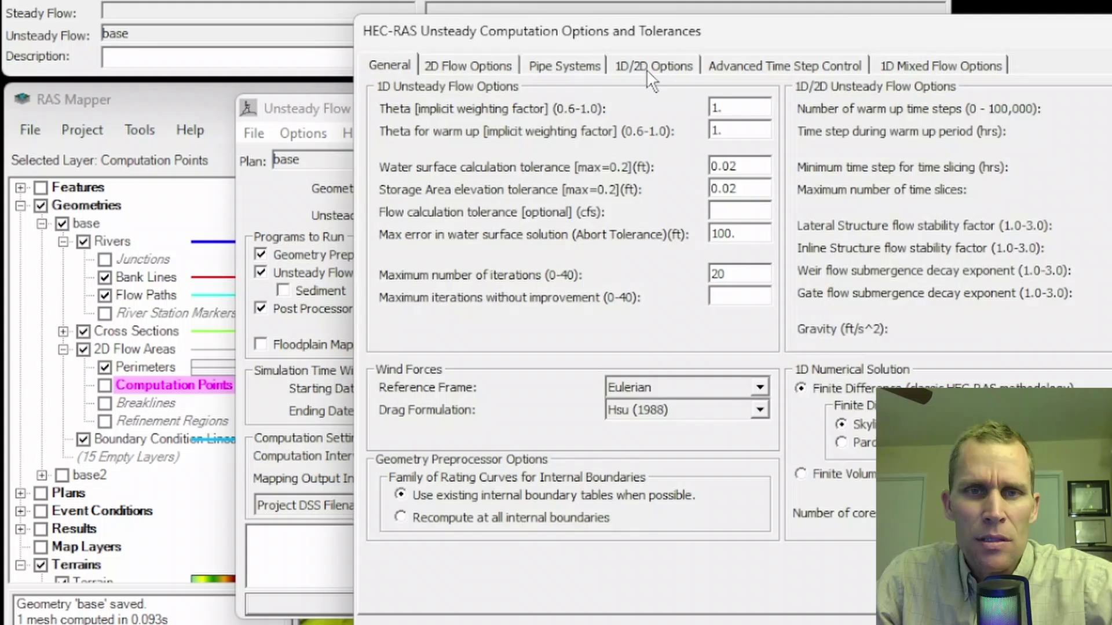
left_click(646, 69)
double_click(711, 100)
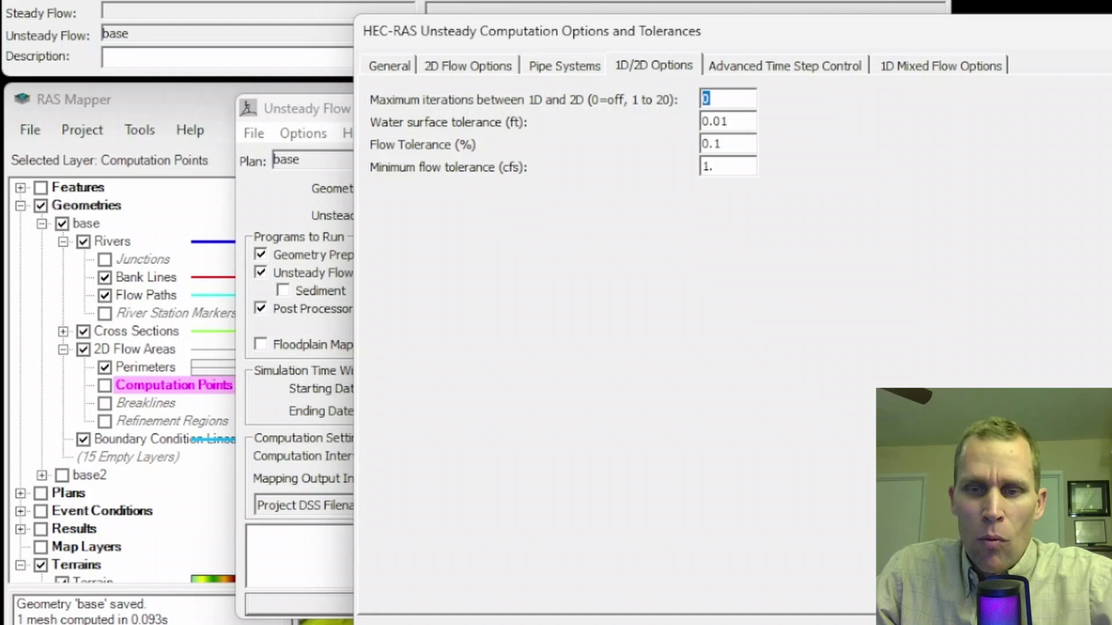
key("Return")
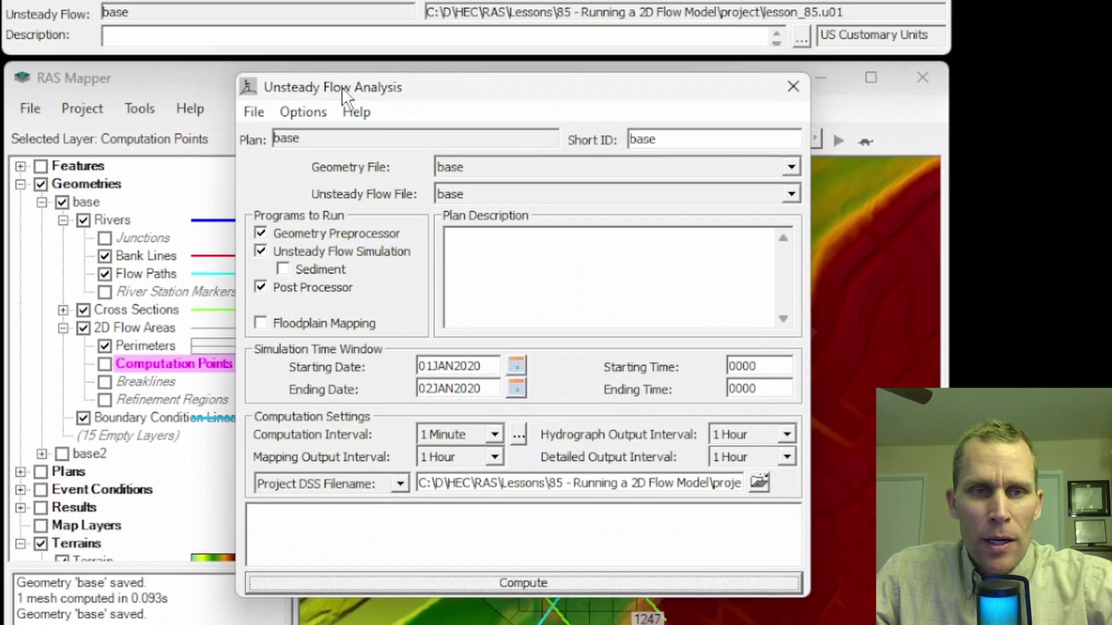
left_click_drag(342, 87, 361, 87)
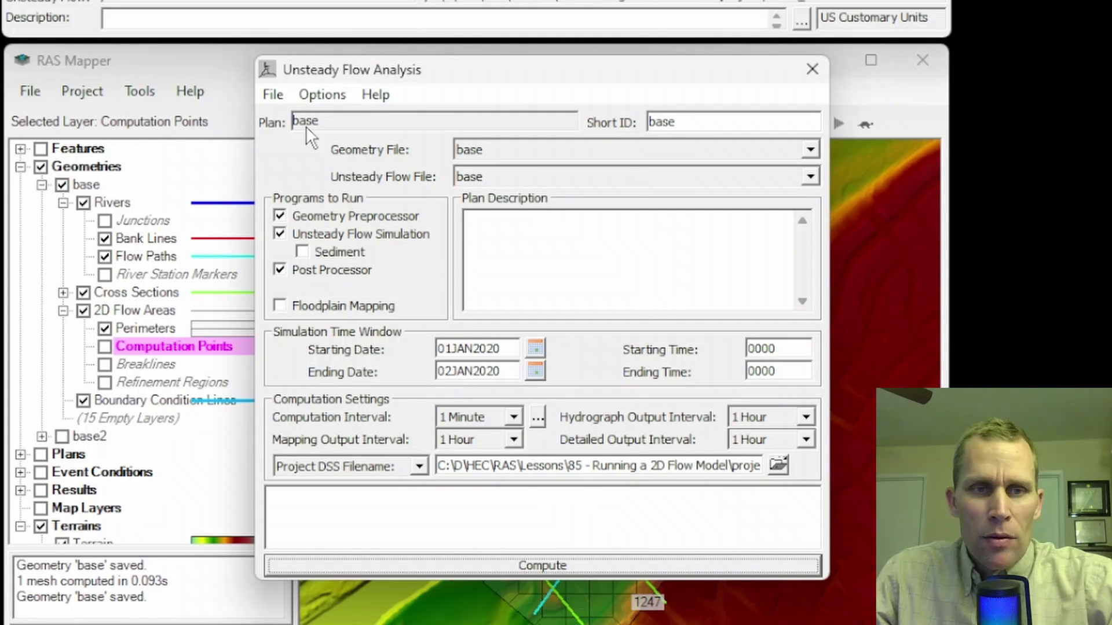
mouse_move(432, 70)
left_mouse_down()
mouse_move(468, 69)
mouse_move(442, 72)
left_mouse_up()
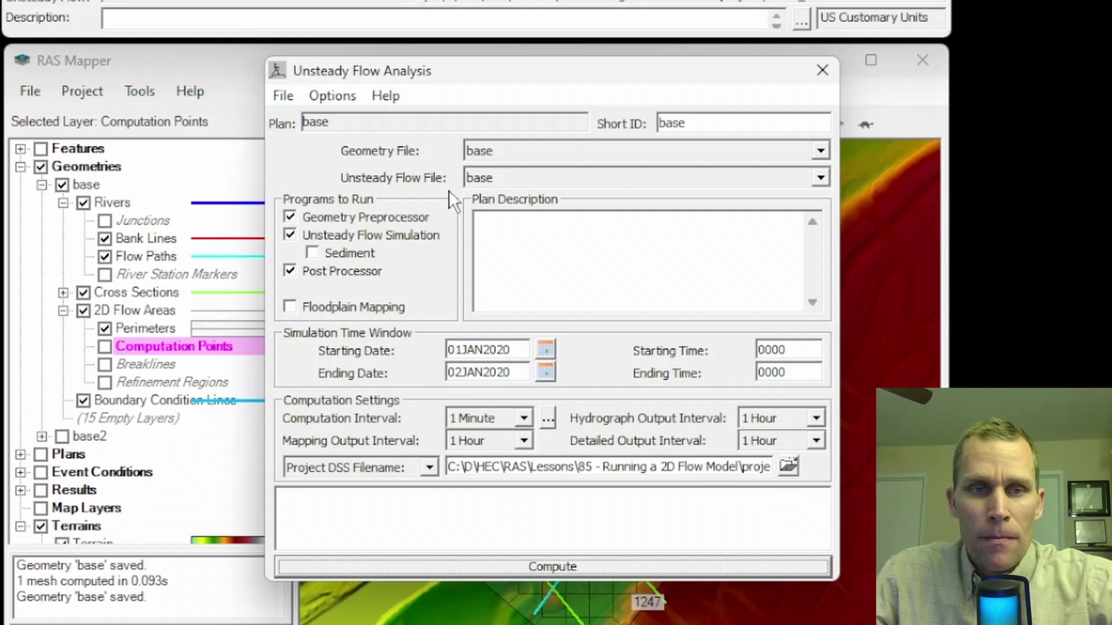
left_click(282, 96)
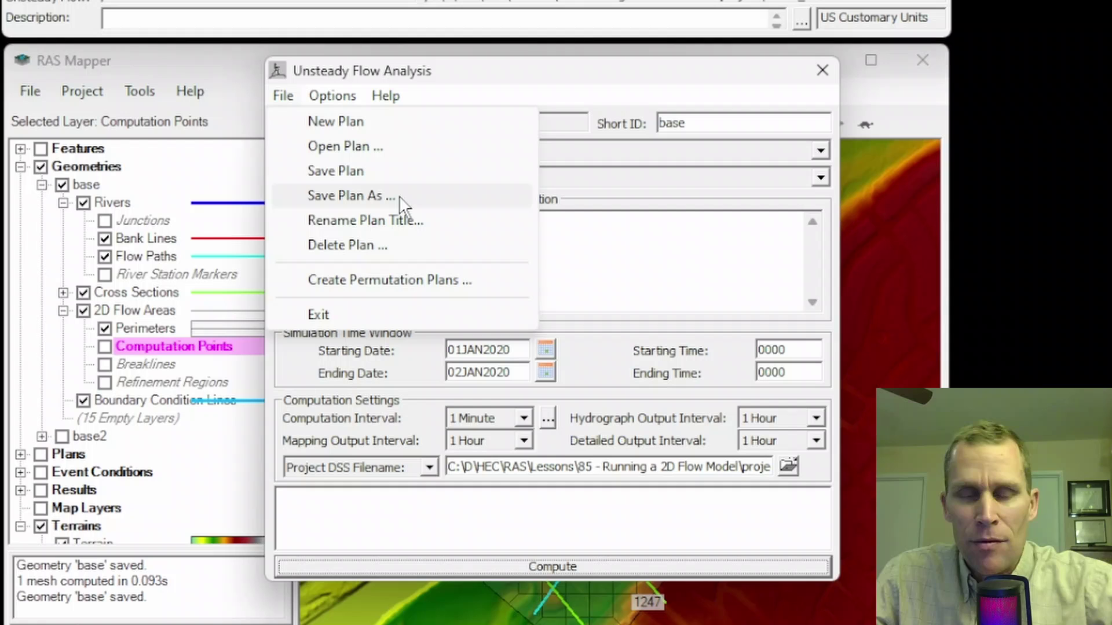
left_click(451, 78)
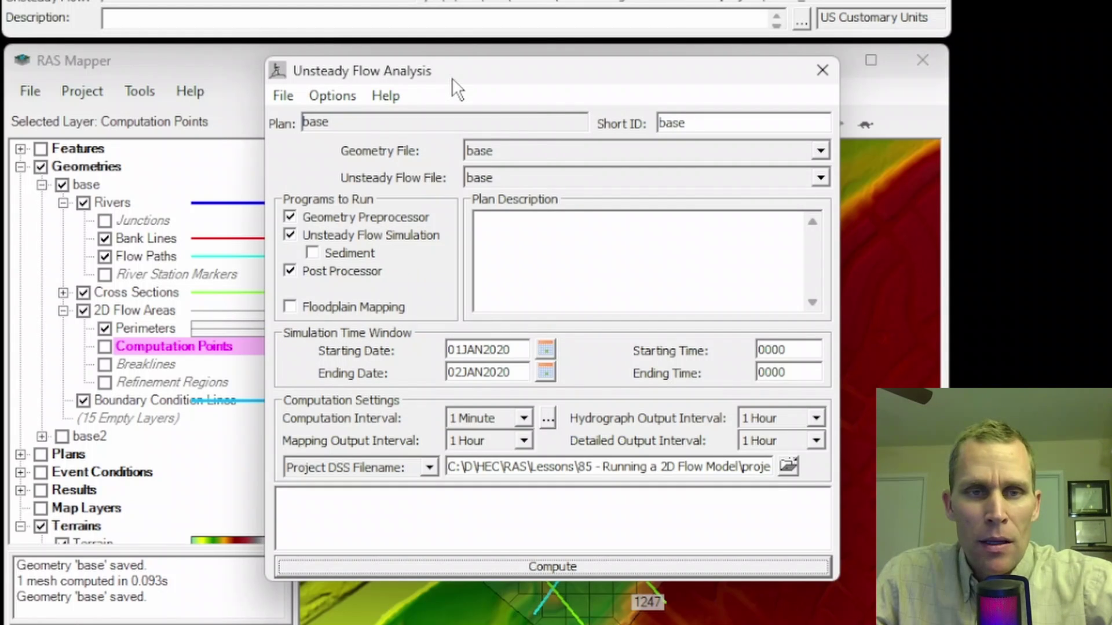
left_click(515, 179)
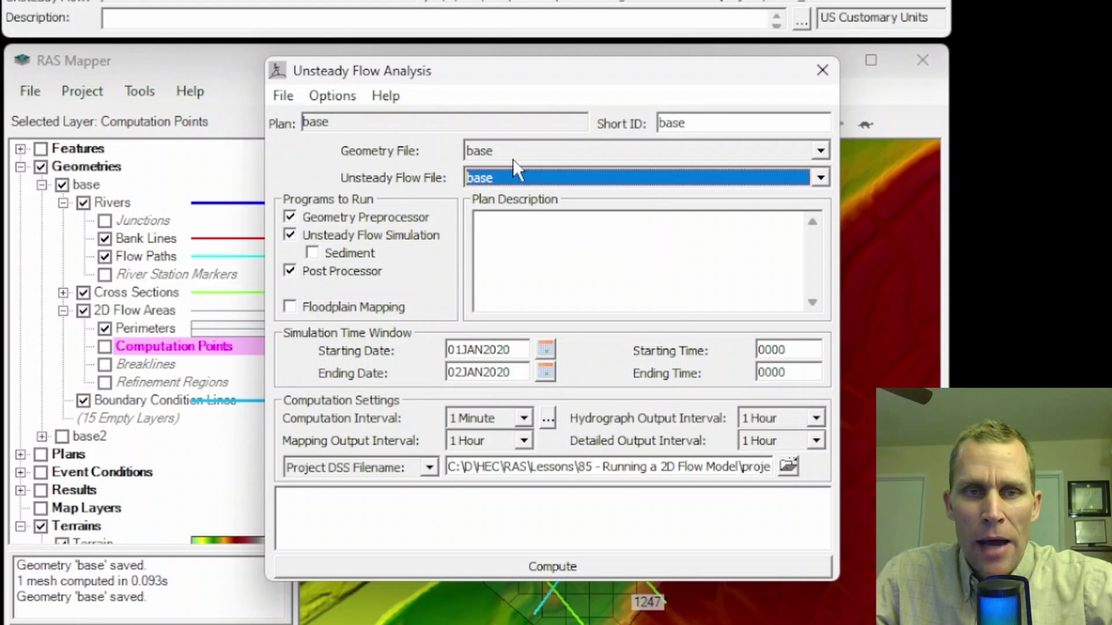
left_click(539, 182)
left_click(538, 194)
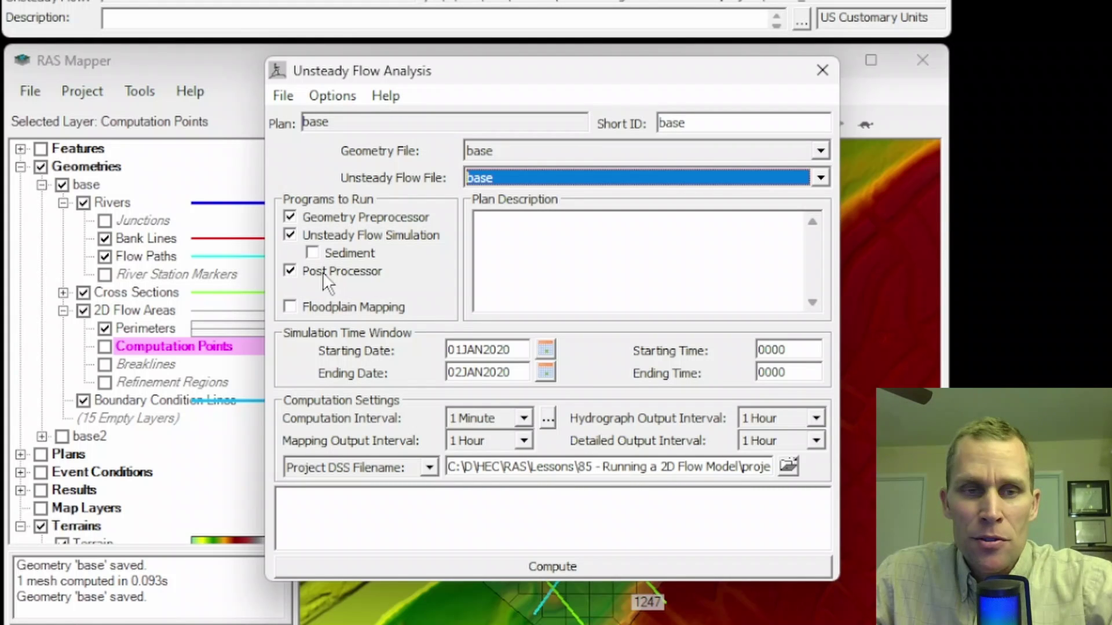
left_click(290, 272)
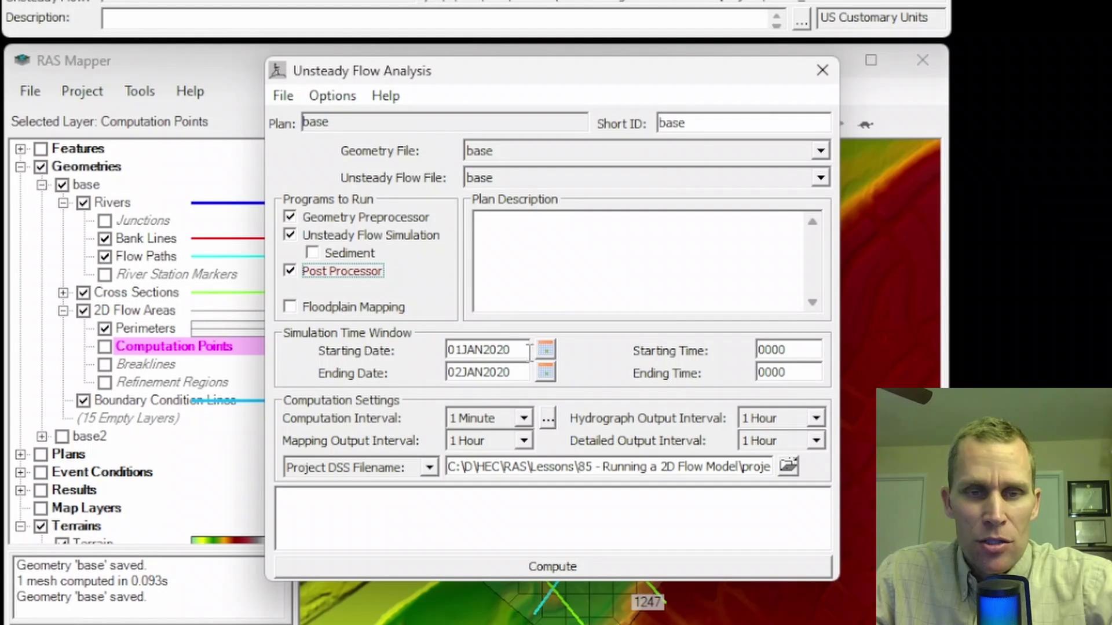
Confirm the 01JAN2020 to 02JAN2020 simulation dates and bring up the plan's Options list
key("Tab")
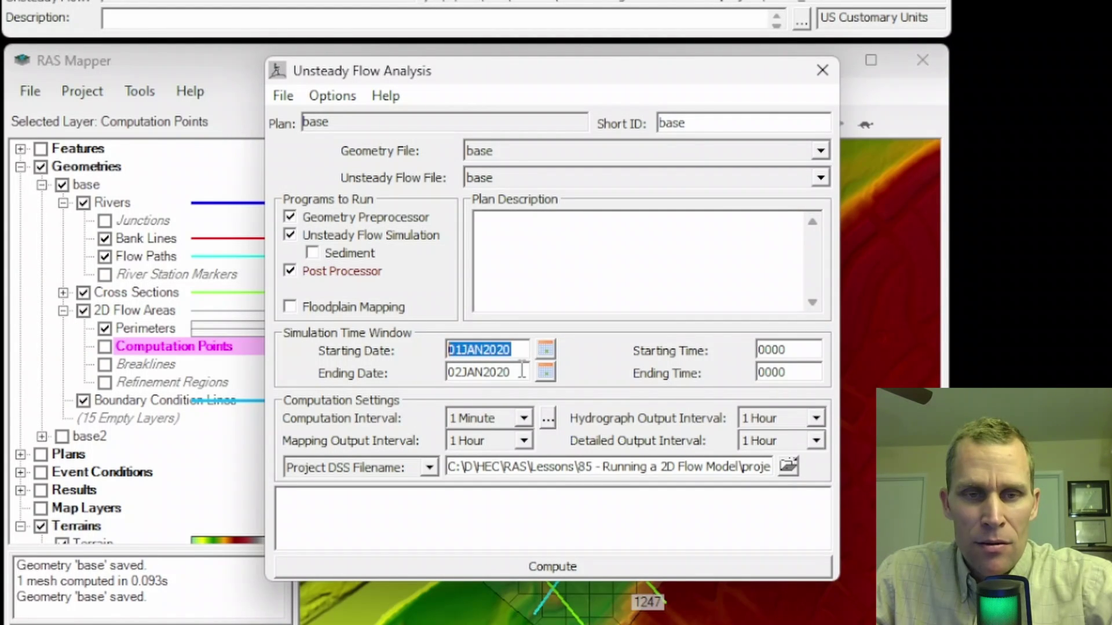
left_click_drag(522, 369, 439, 374)
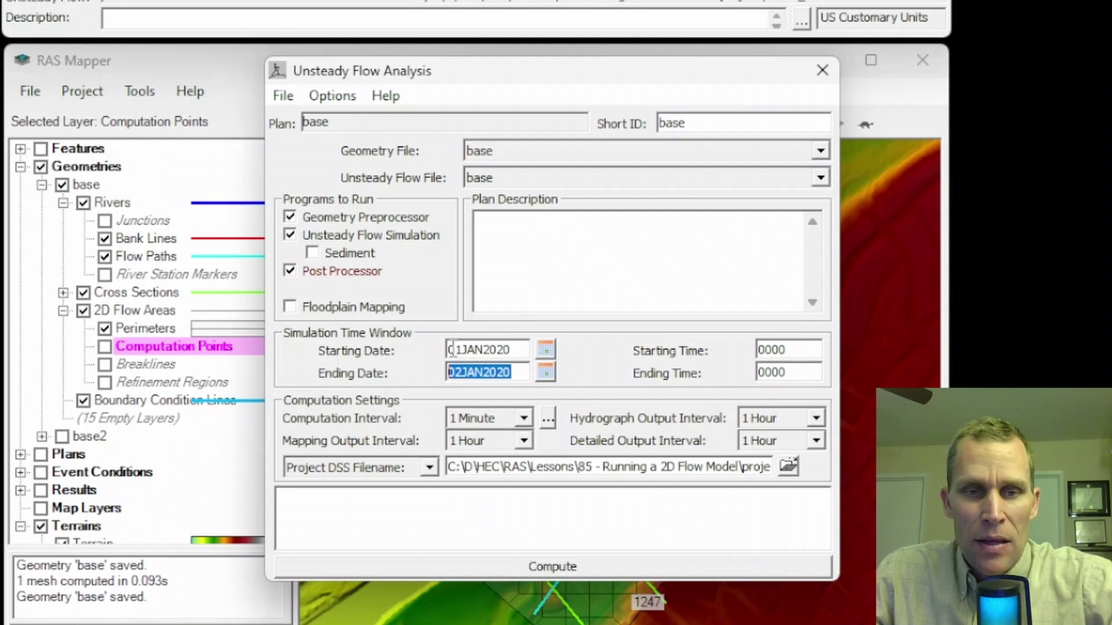
left_click(451, 350)
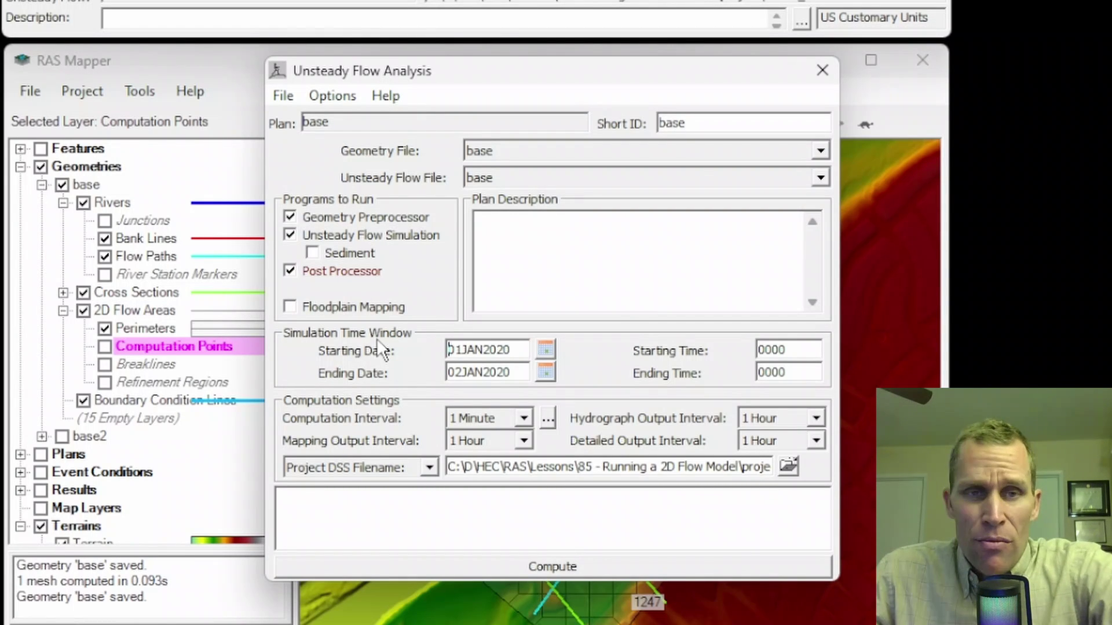
left_click(330, 95)
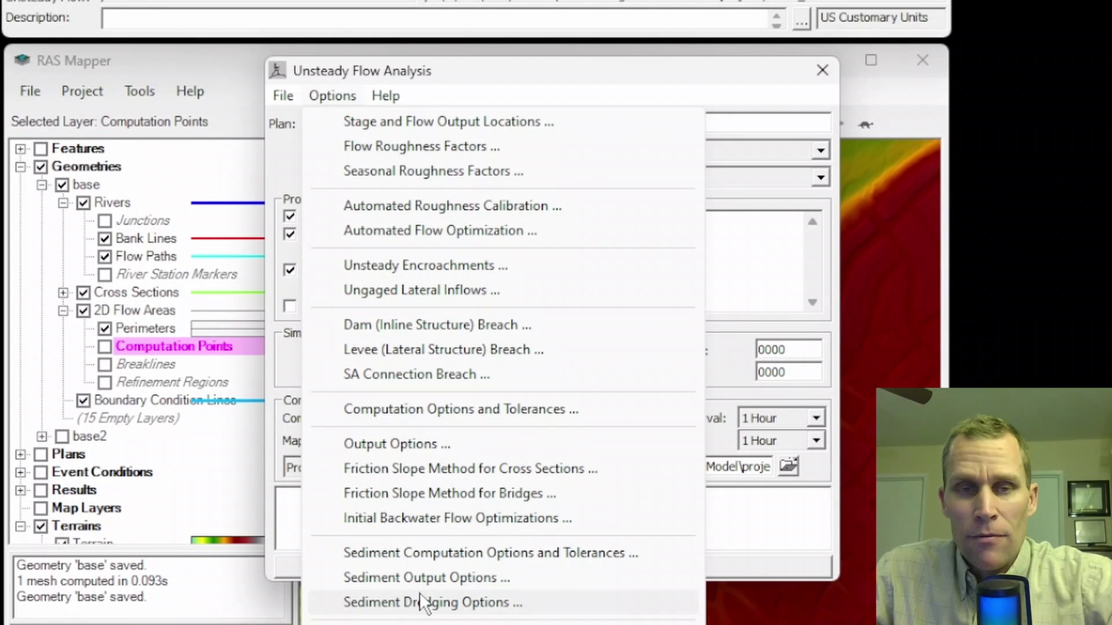
Open Computation Options and Tolerances for plan base and move the dialog fully into view
left_click(436, 81)
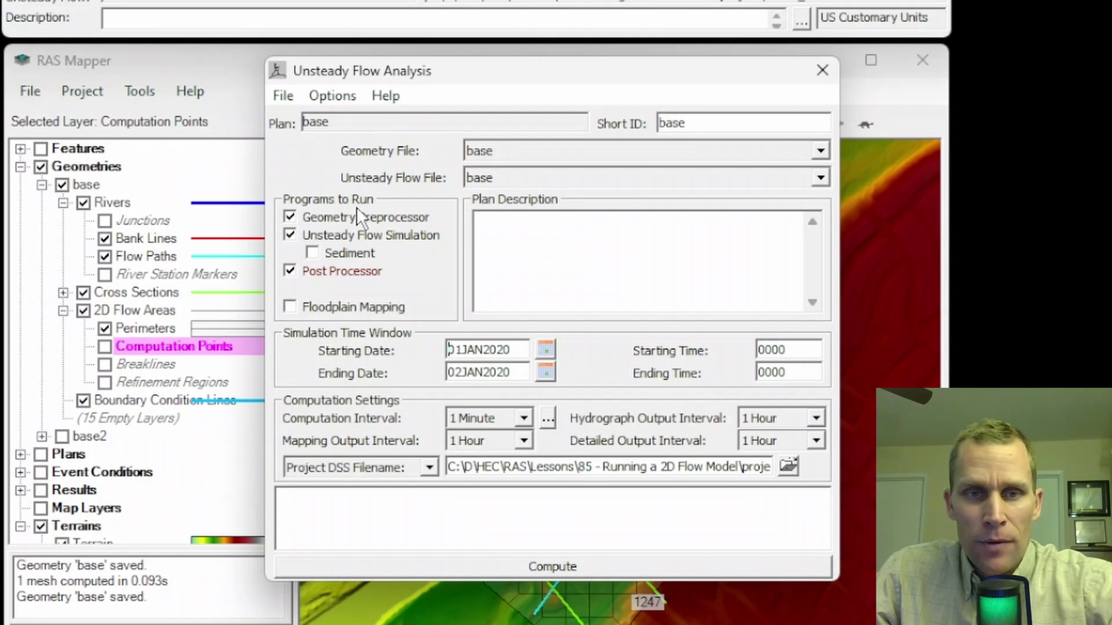
left_click(333, 96)
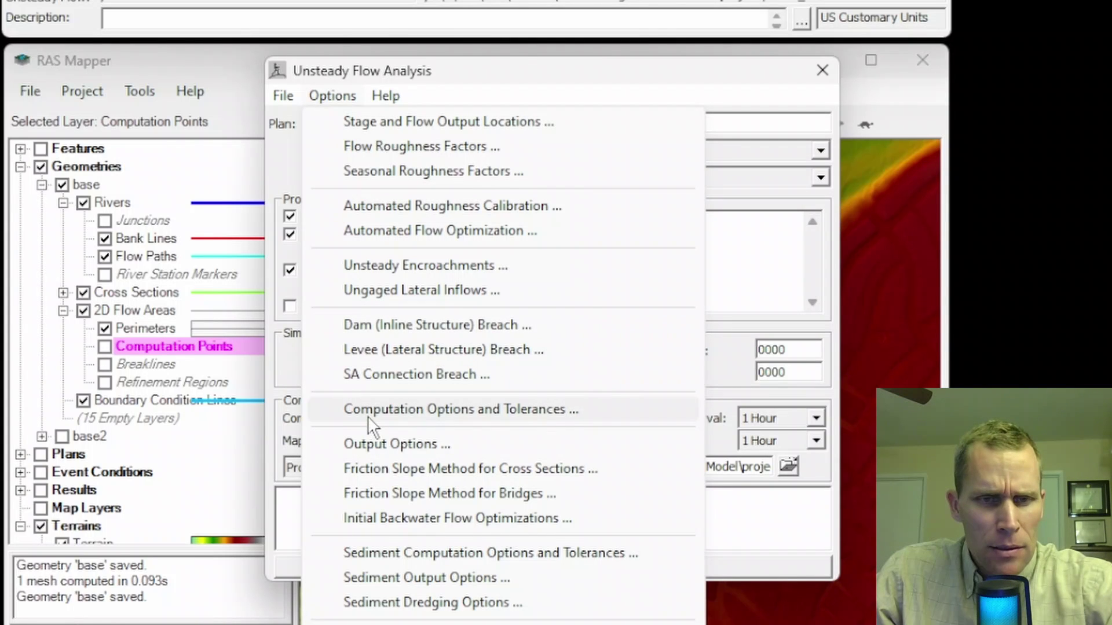
left_click(451, 410)
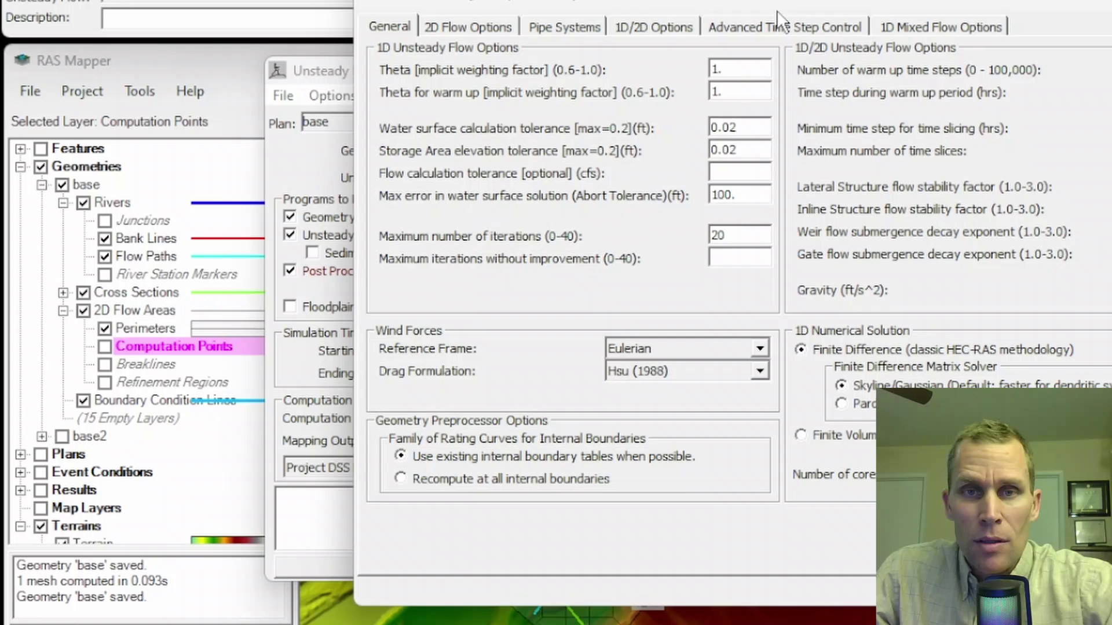
left_click_drag(782, 10, 547, 67)
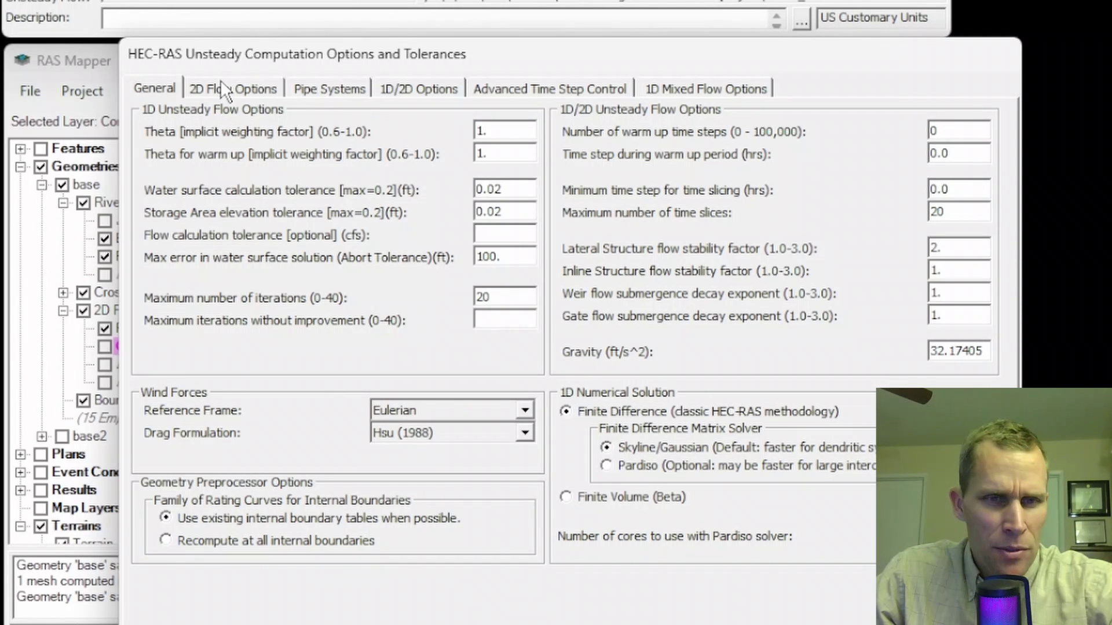
On the 2D Flow Options tab, show the Equation Set choices for the Default flow area
left_click(238, 93)
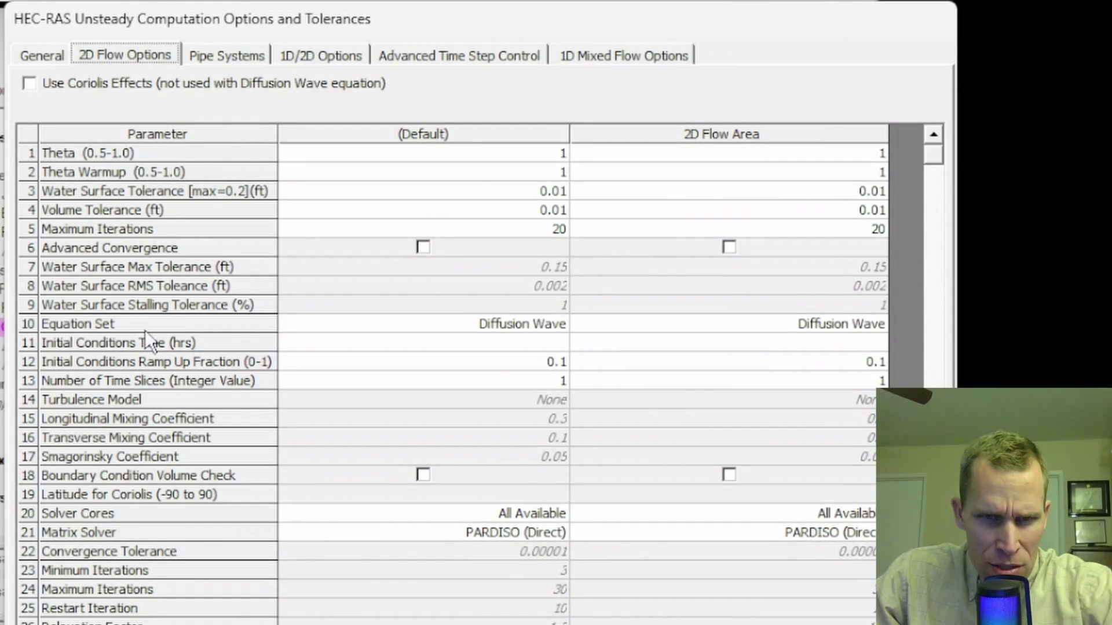
left_click(519, 324)
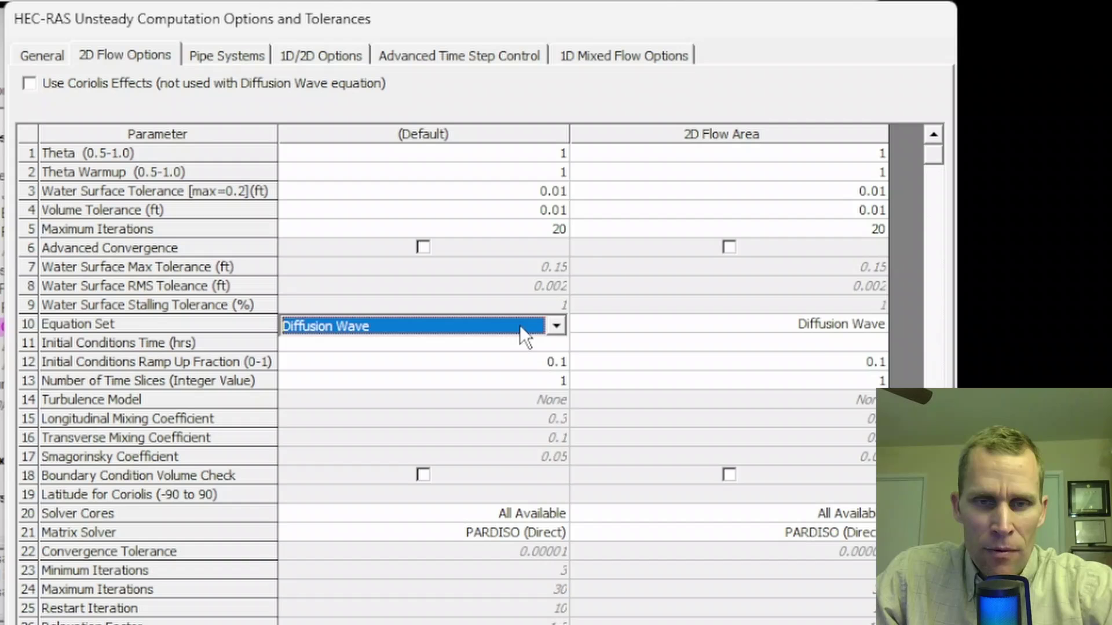
left_click(556, 325)
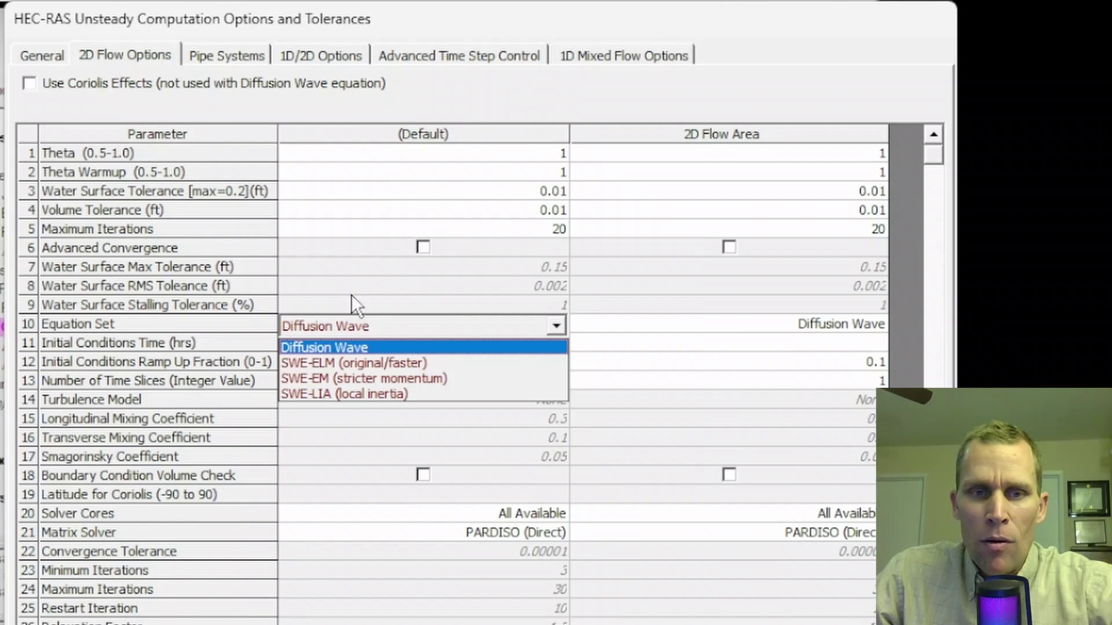
left_click(371, 326)
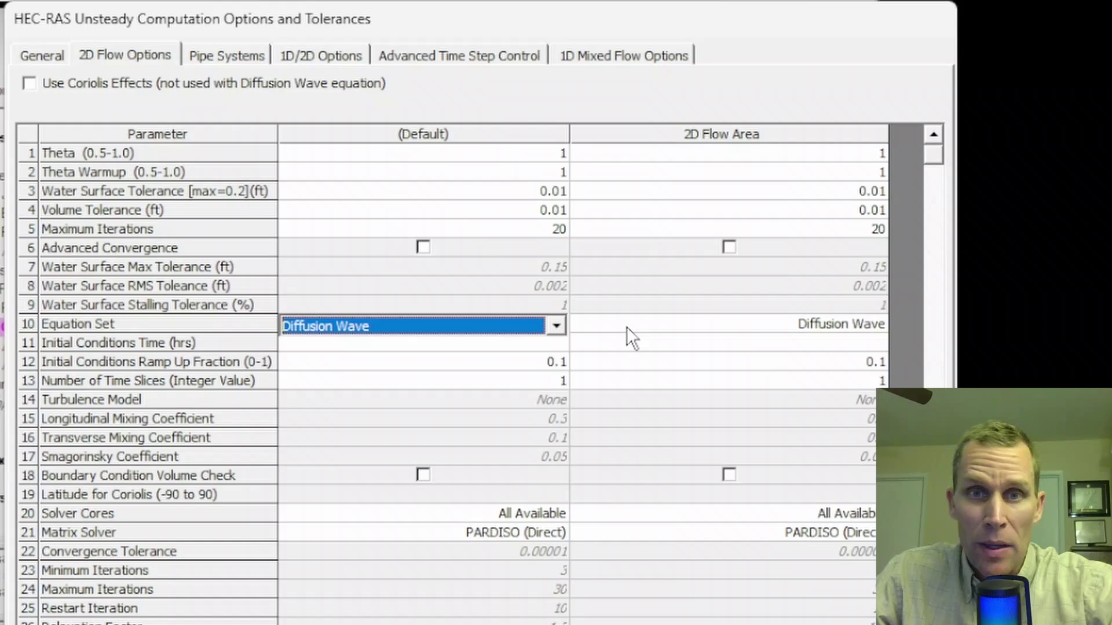
left_click(557, 323)
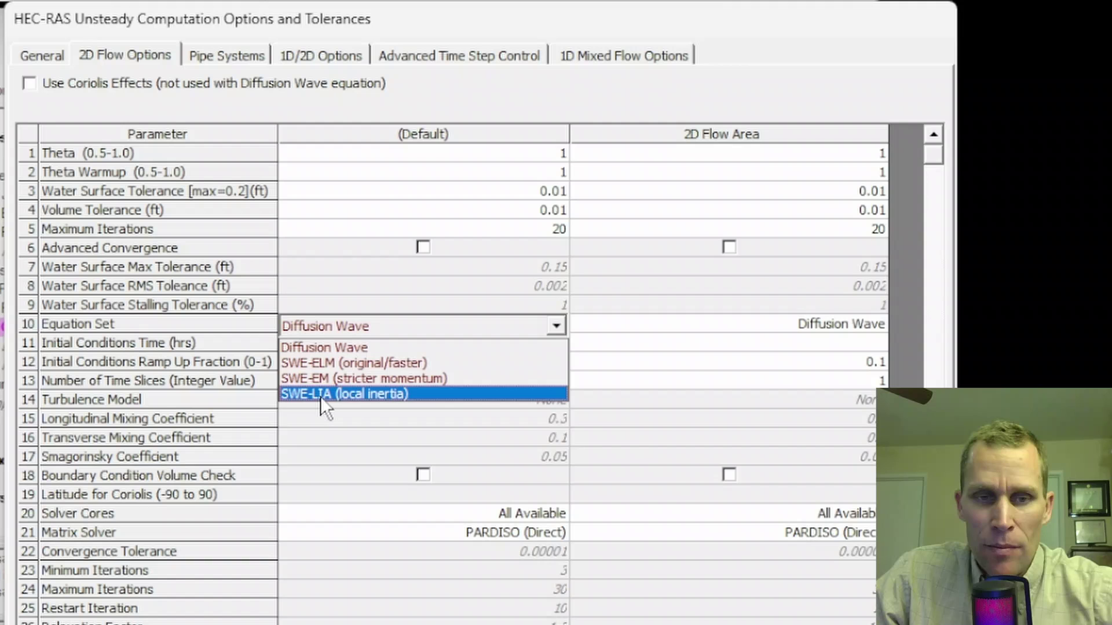
Keep the Diffusion Wave equation set and dismiss its choice list
left_click(374, 329)
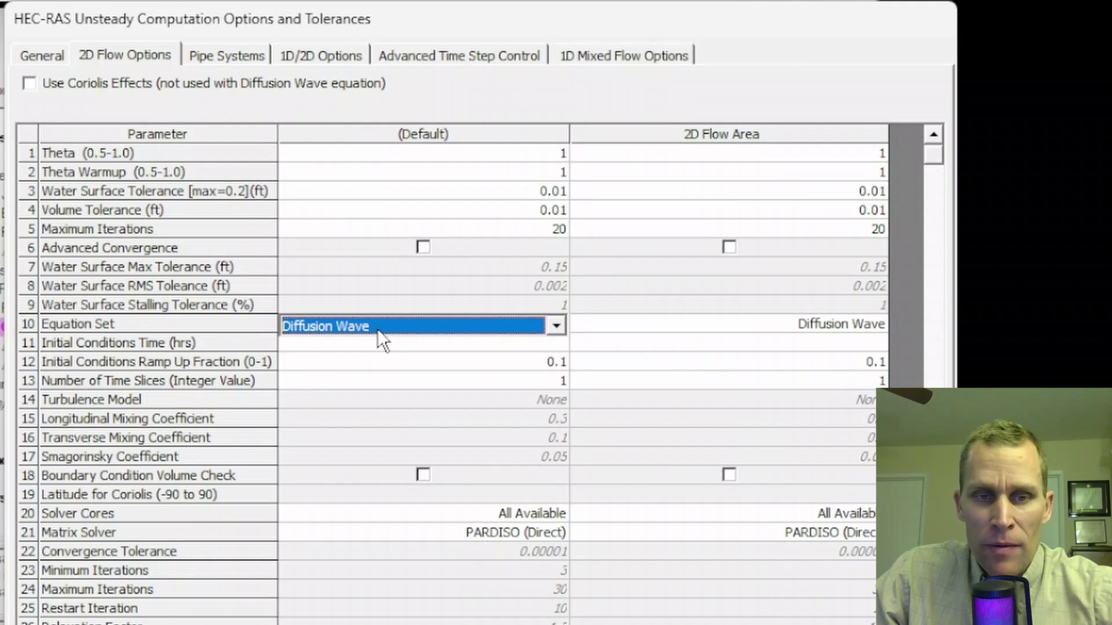
mouse_move(385, 329)
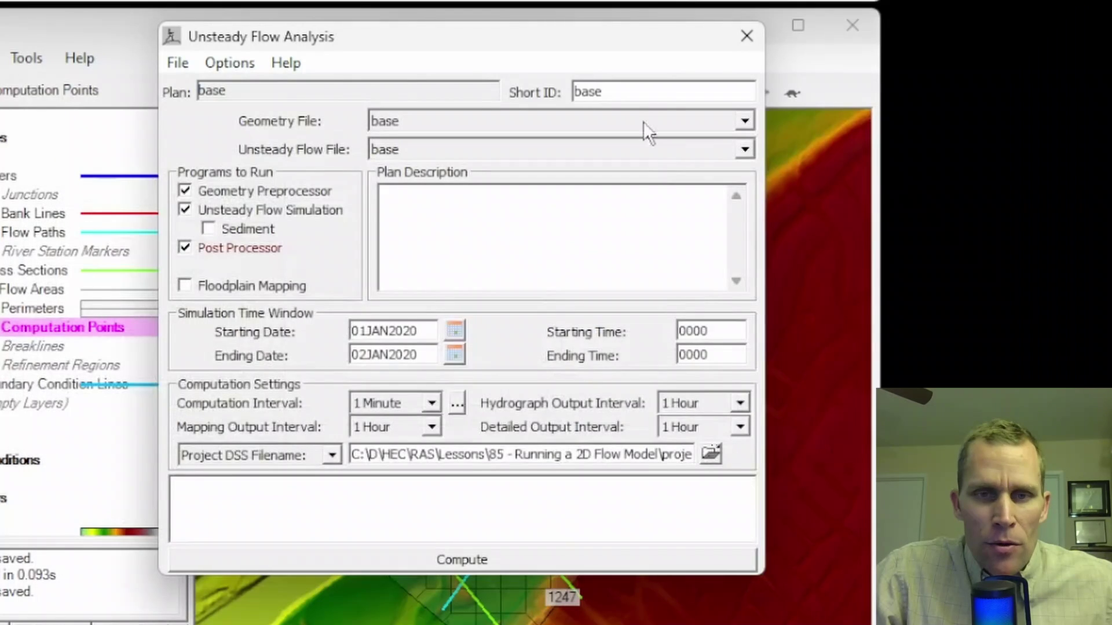
Close Unsteady Flow Analysis, hide Terrains and turn on Computation Points in RAS Mapper
left_click(746, 35)
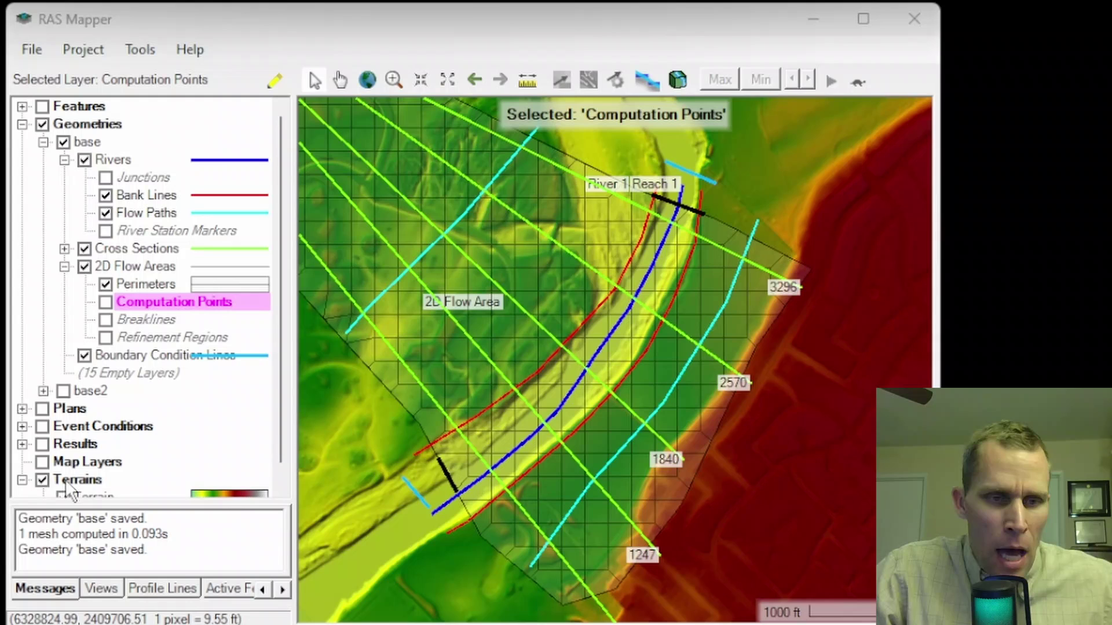
left_click(42, 480)
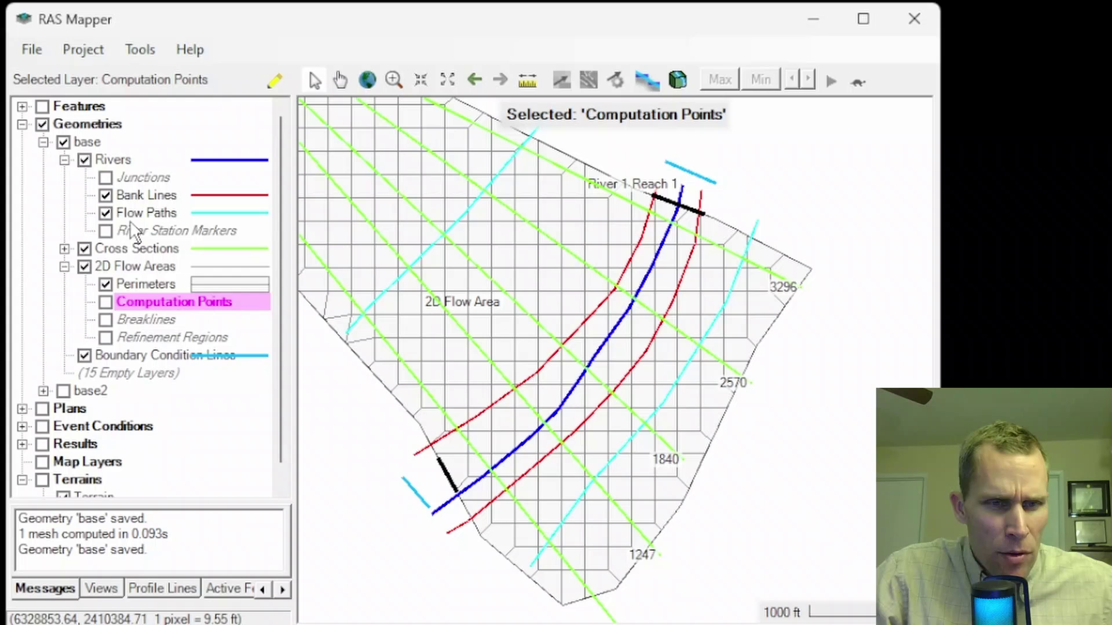
left_click(106, 303)
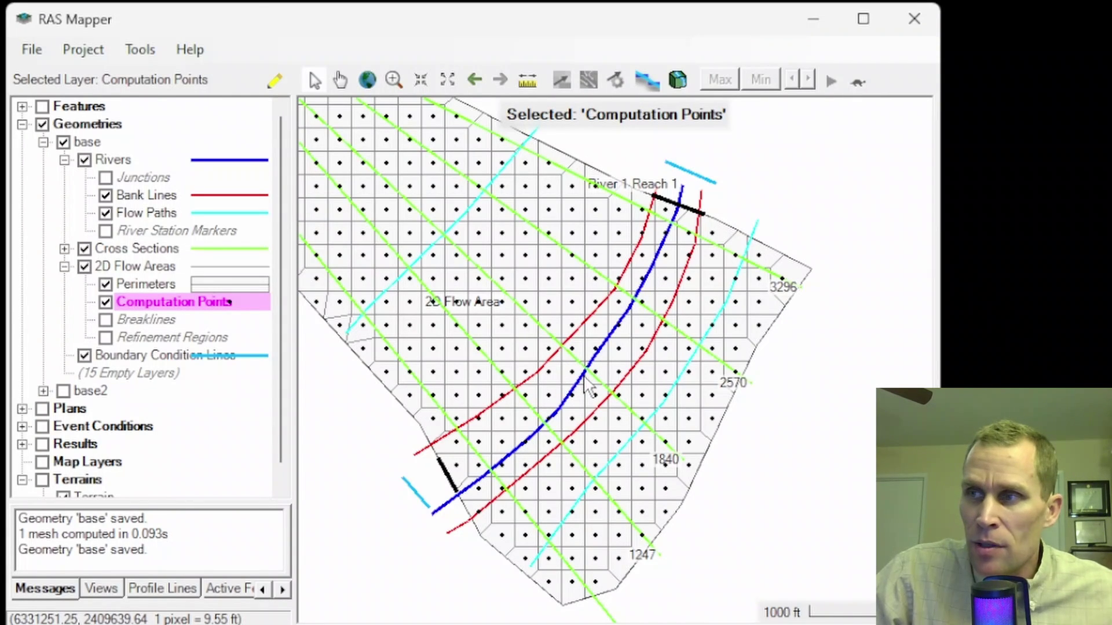
Zoom into the mesh and check the Breaklines and Refinement Regions layers
scroll(588, 383, "up", 1)
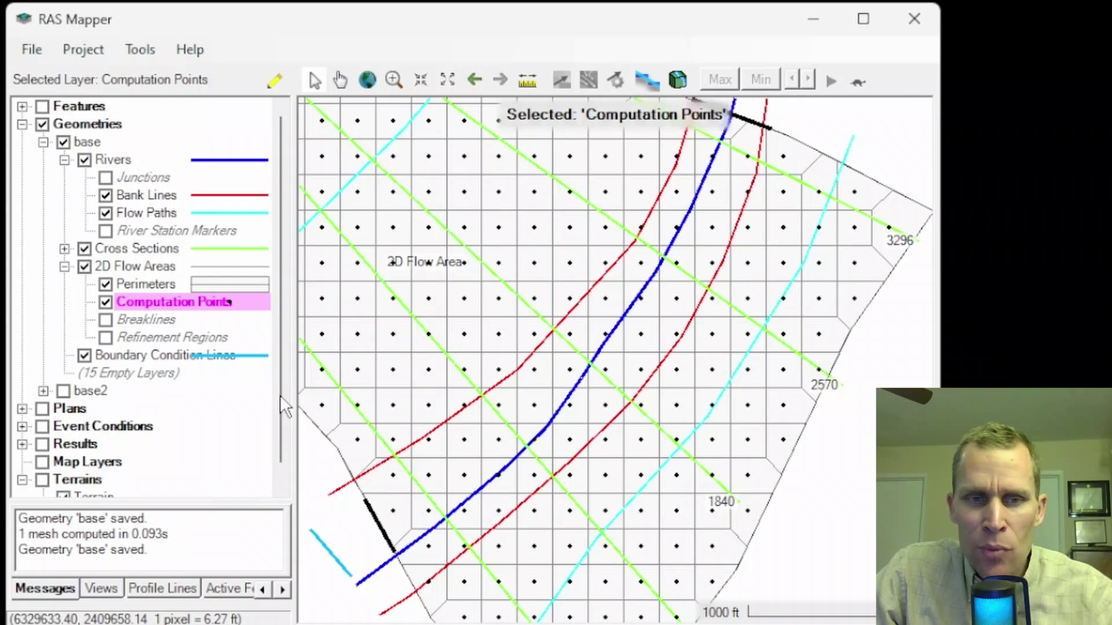
left_click(105, 320)
left_click(106, 338)
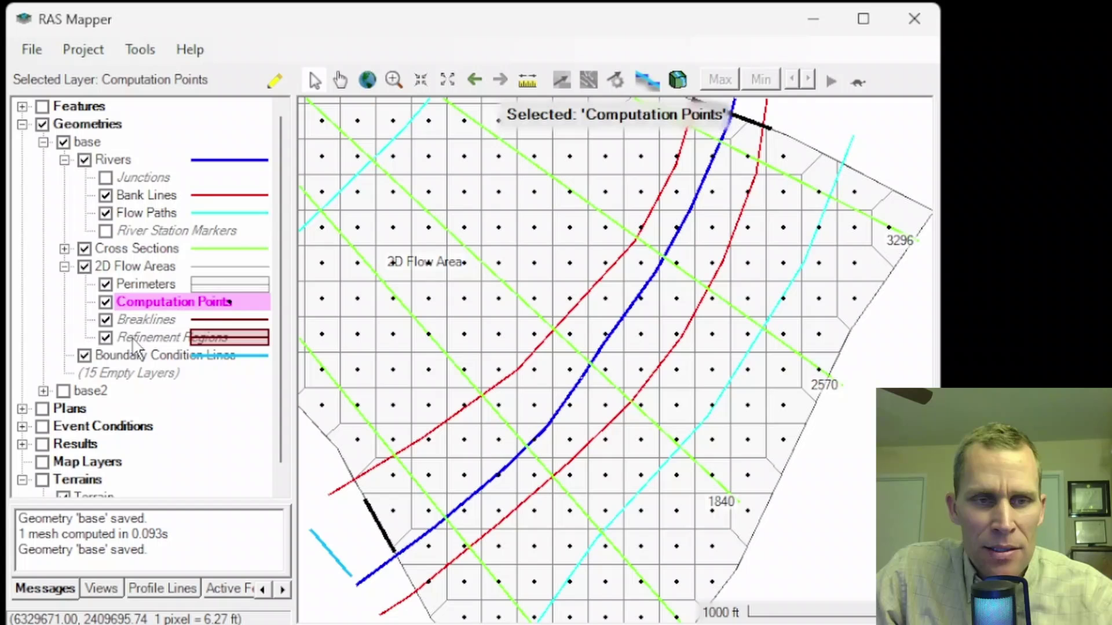
left_click(139, 337)
left_click(148, 324)
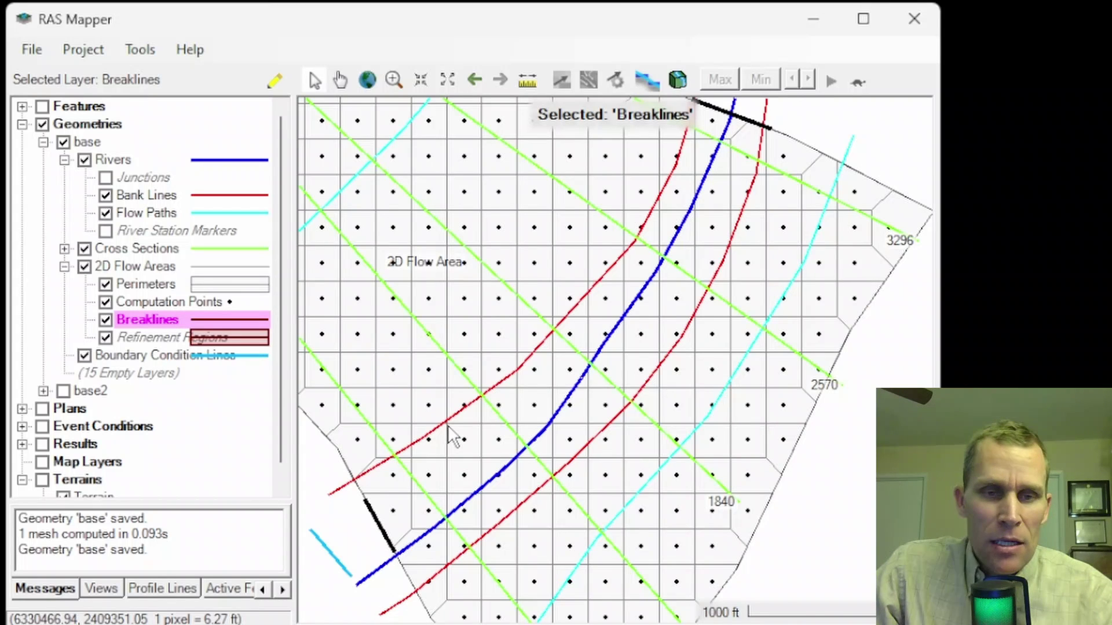
scroll(454, 442, "up", 2)
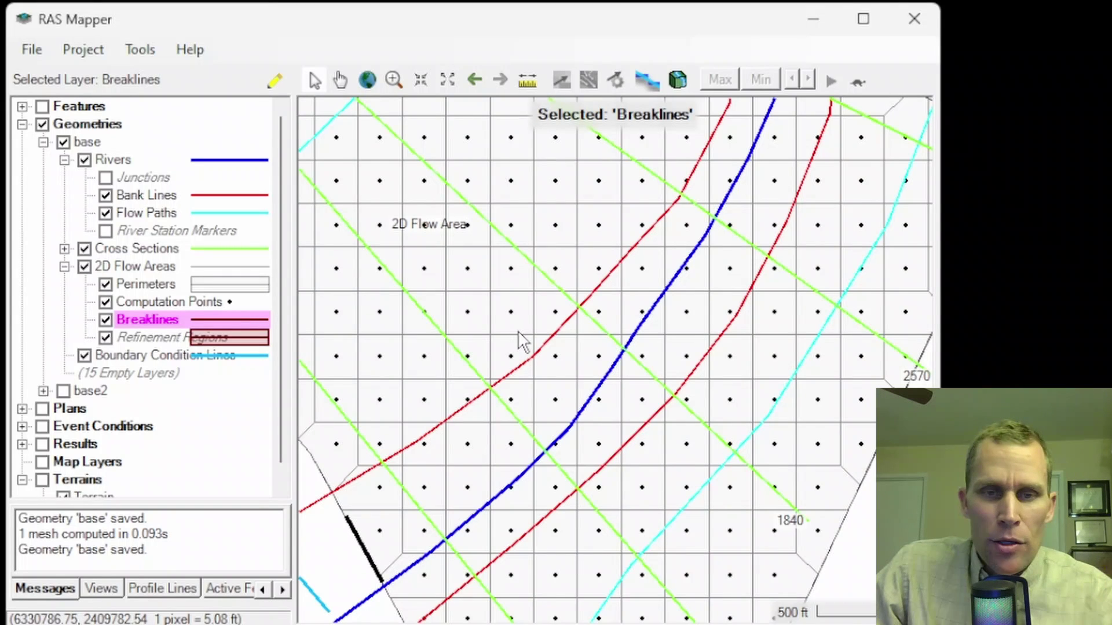
scroll(510, 347, "down", 2)
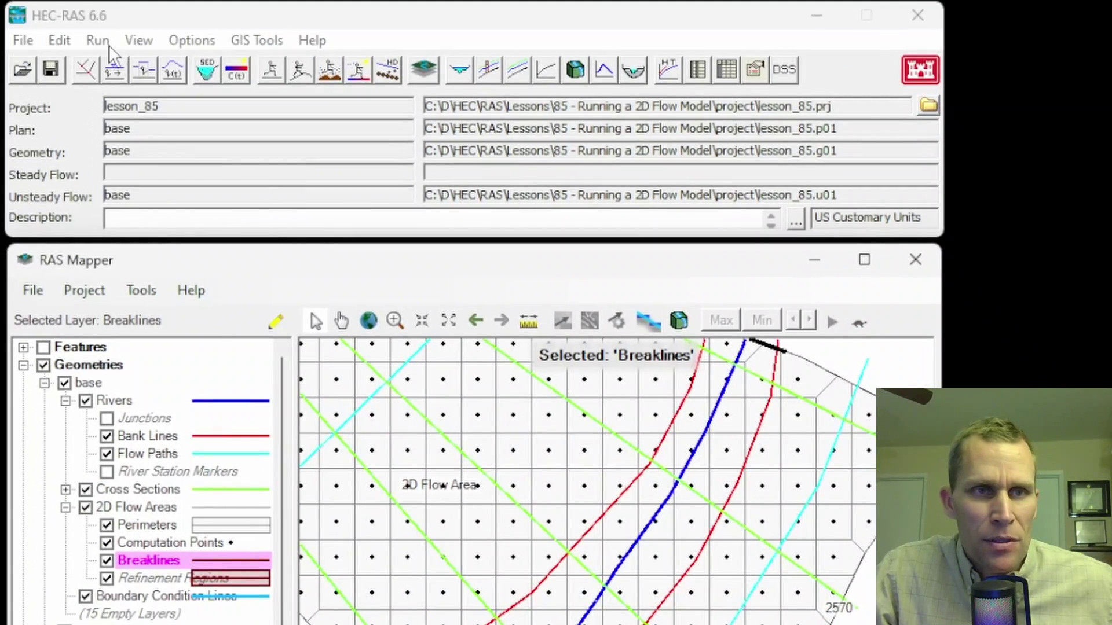
Open Run > Unsteady Flow Analysis for plan base
left_click(103, 44)
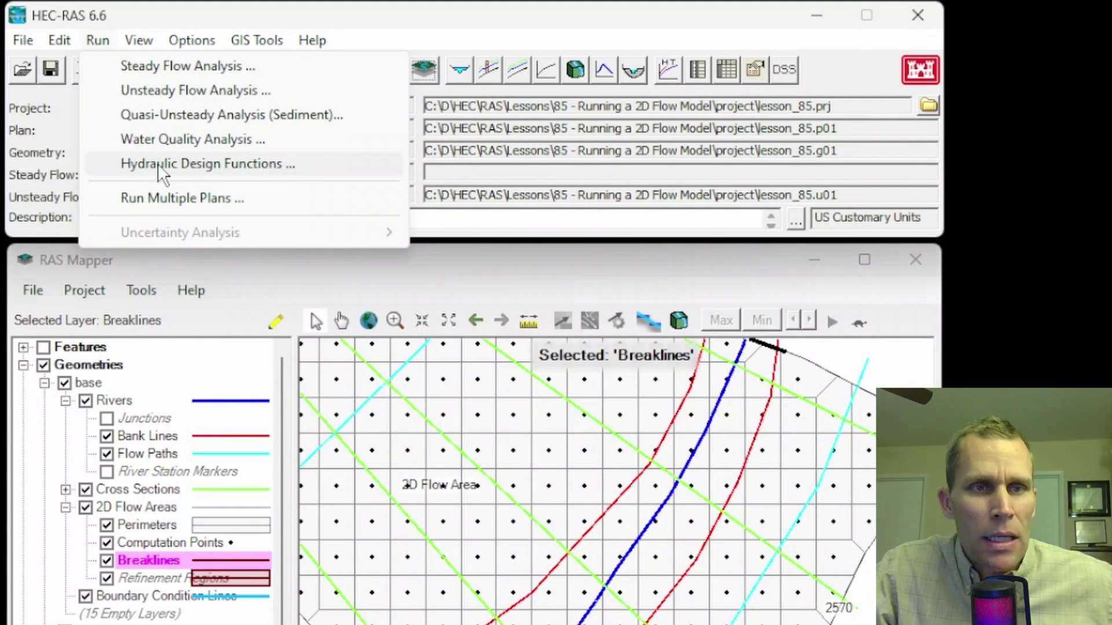
left_click(156, 92)
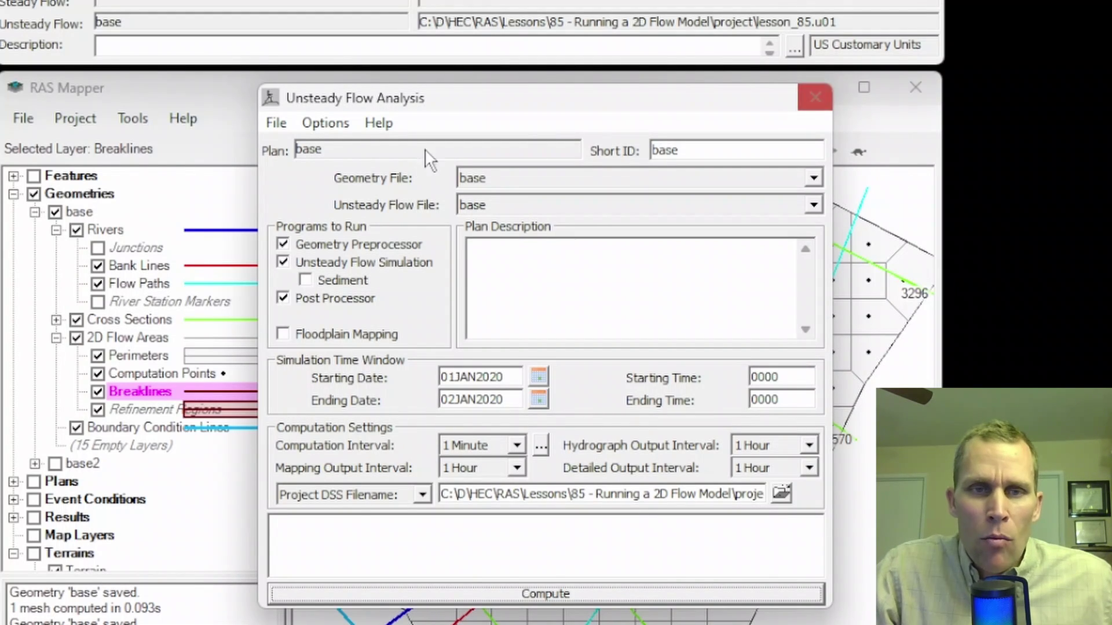
left_click(207, 88)
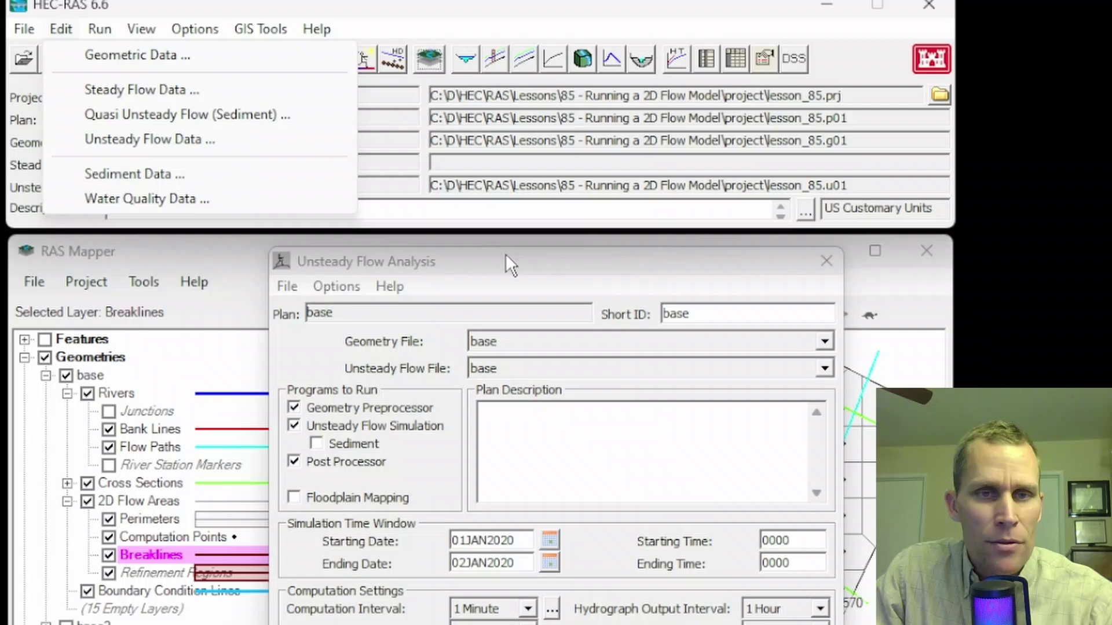
Review the Computation Interval choices, keeping the interval at 1 Minute
left_click(521, 274)
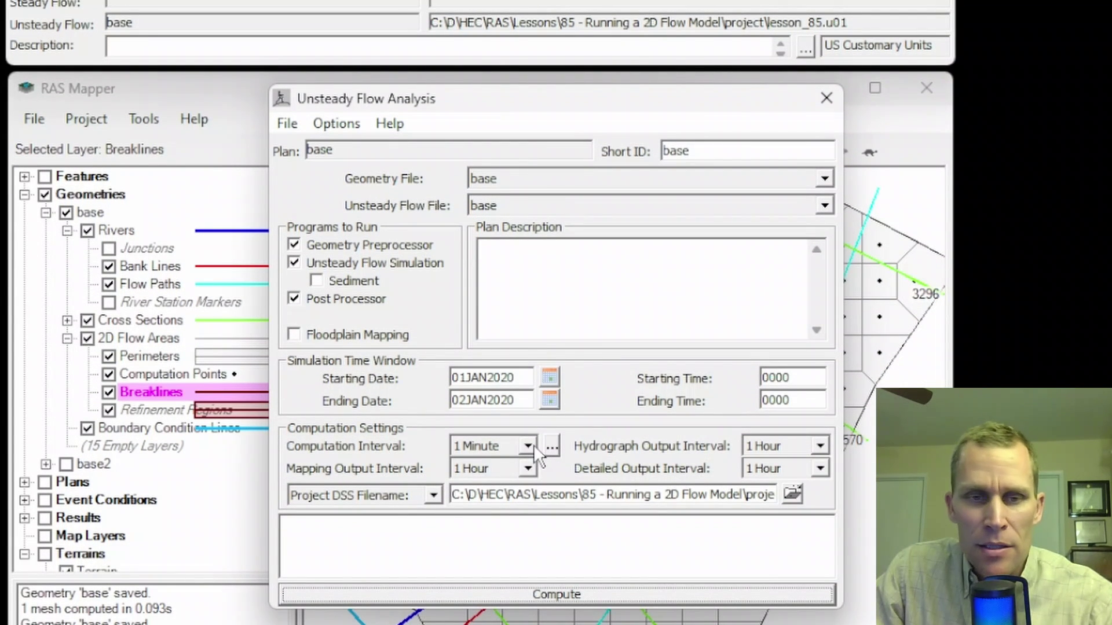
left_click(531, 444)
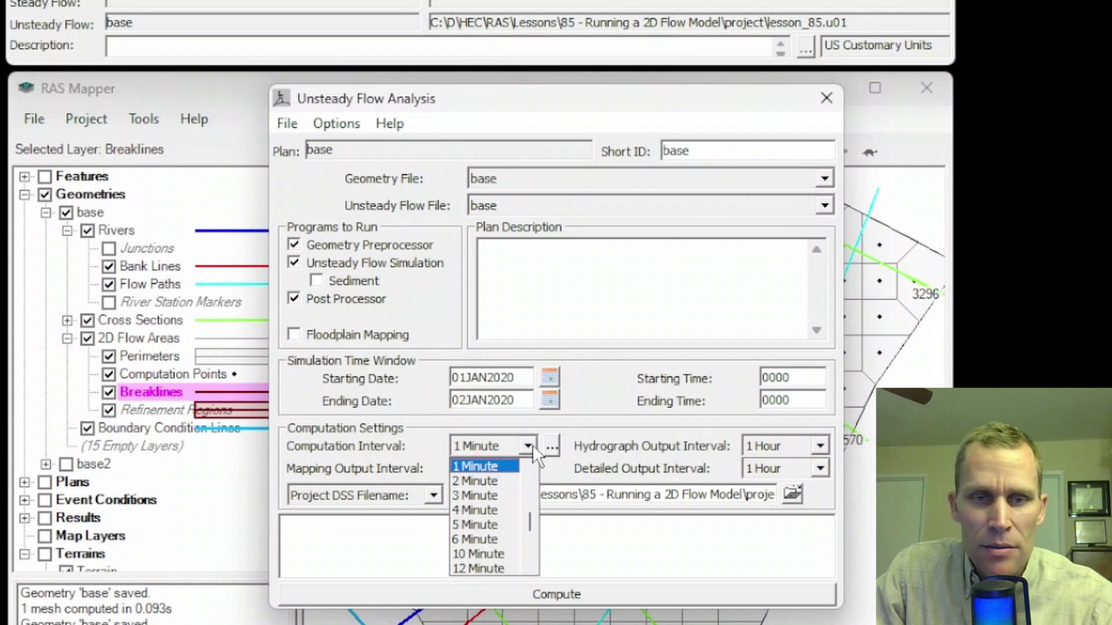
left_click(491, 465)
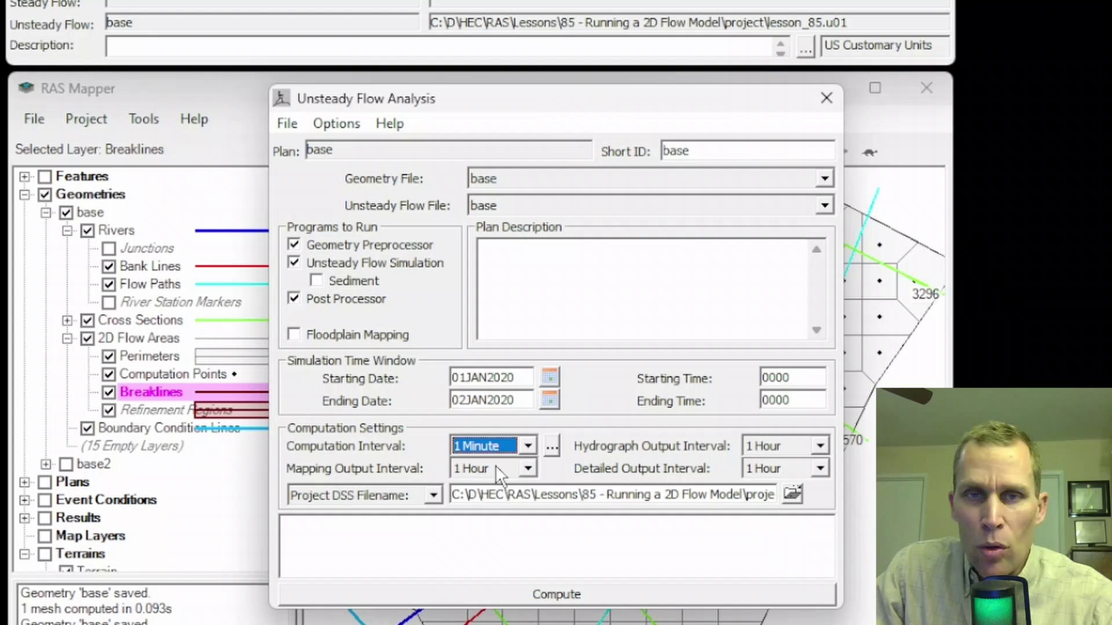
left_click(528, 447)
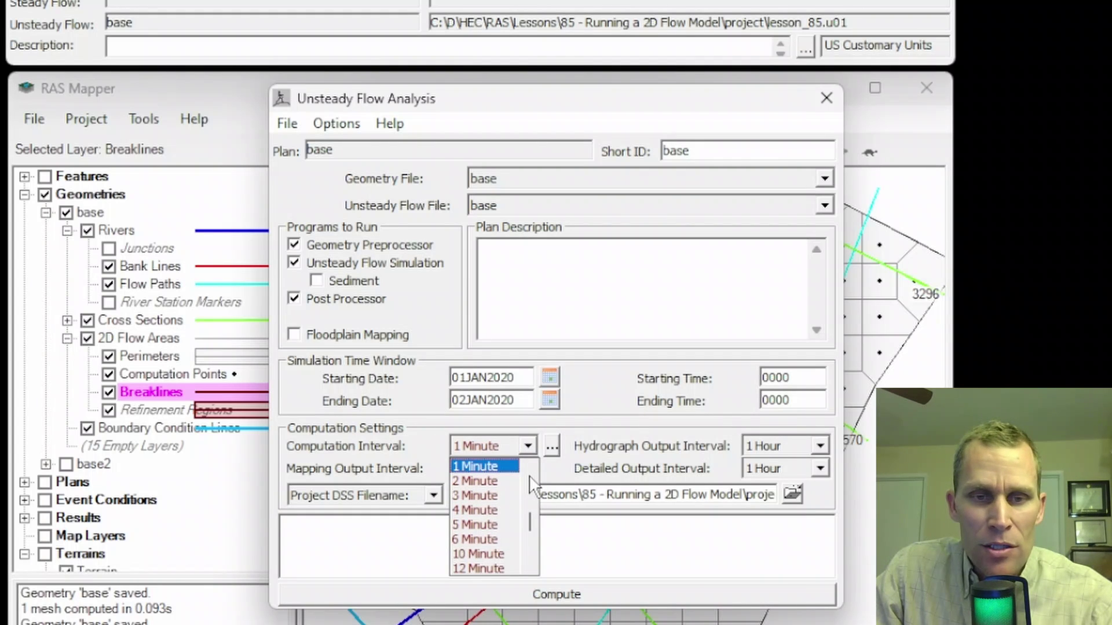
Set the computation interval to 0.1 Second, then revert it to 1 Minute
scroll(530, 473, "up", 3)
scroll(530, 484, "up", 1)
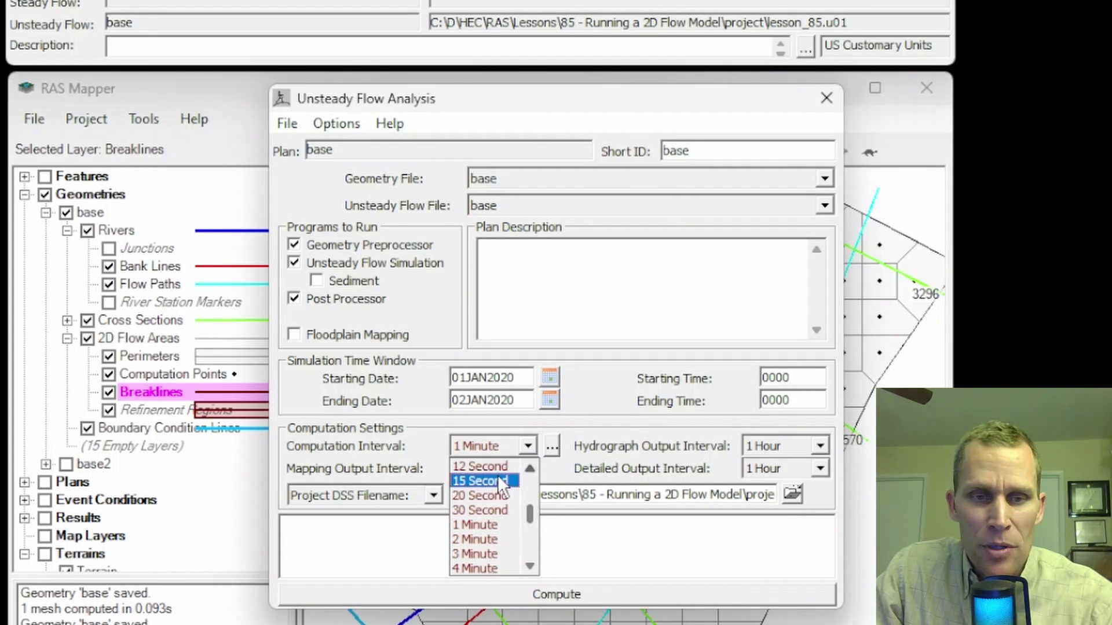
left_click_drag(529, 509, 534, 468)
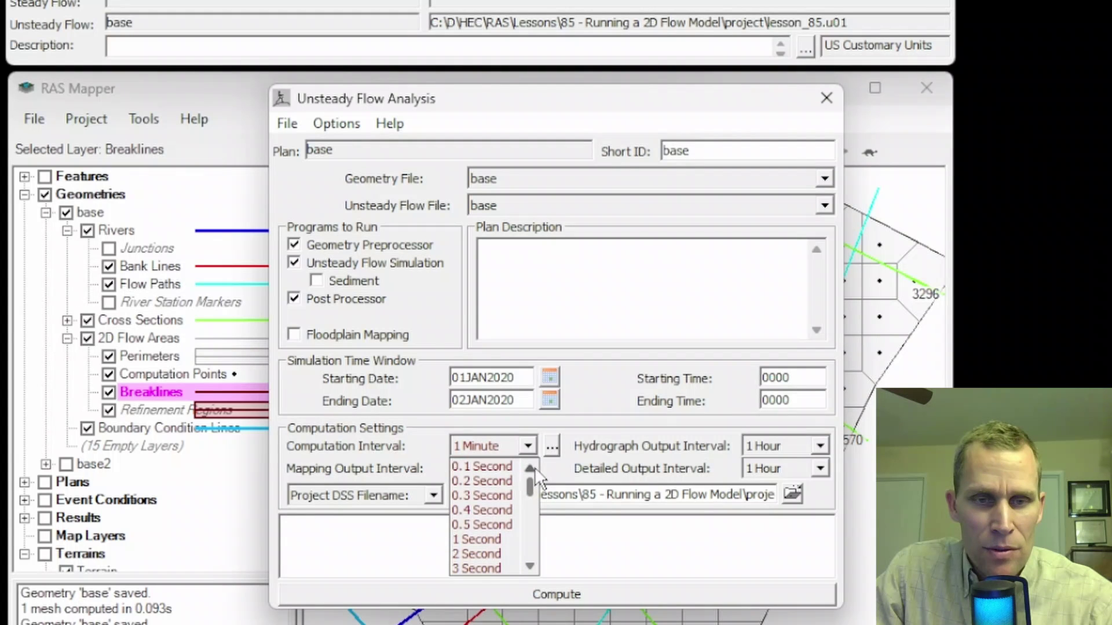
left_click(495, 467)
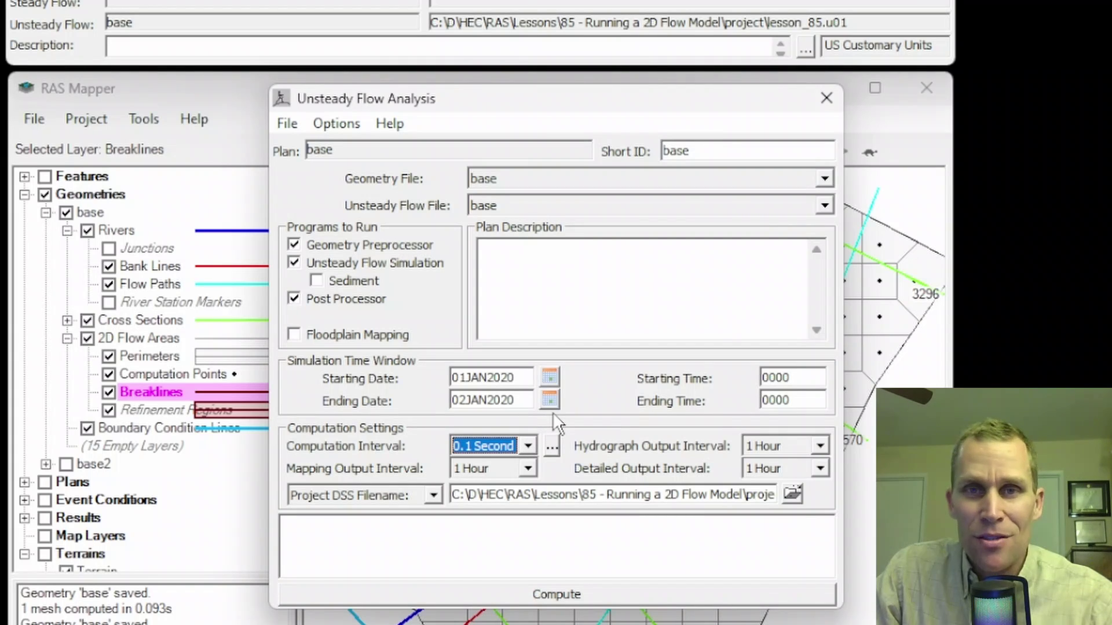
key("Down")
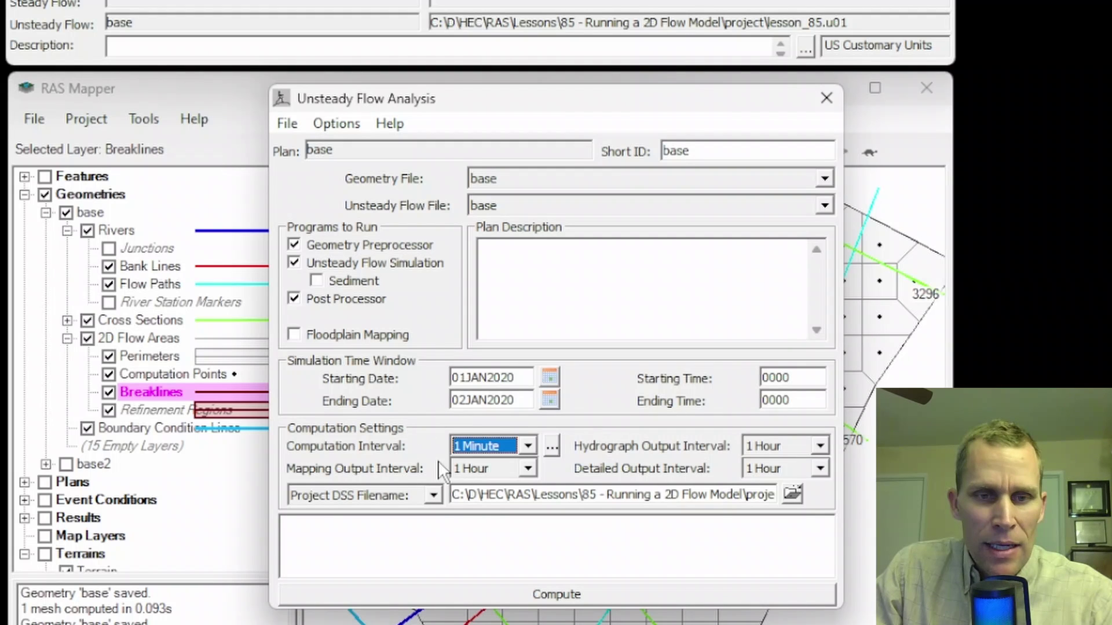
left_click(527, 449)
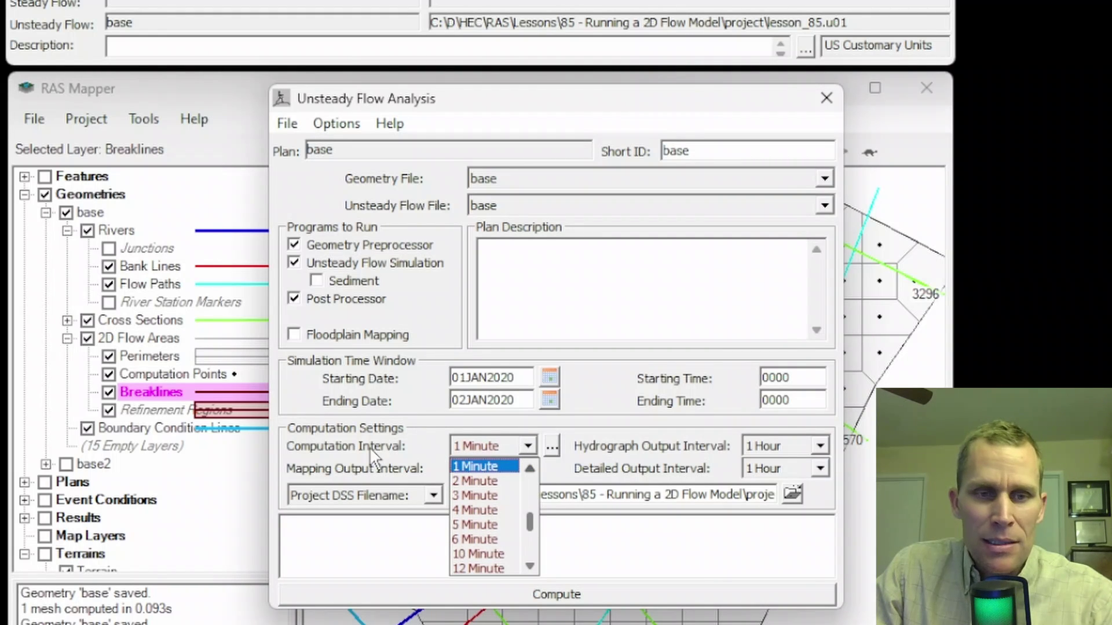
left_click(400, 438)
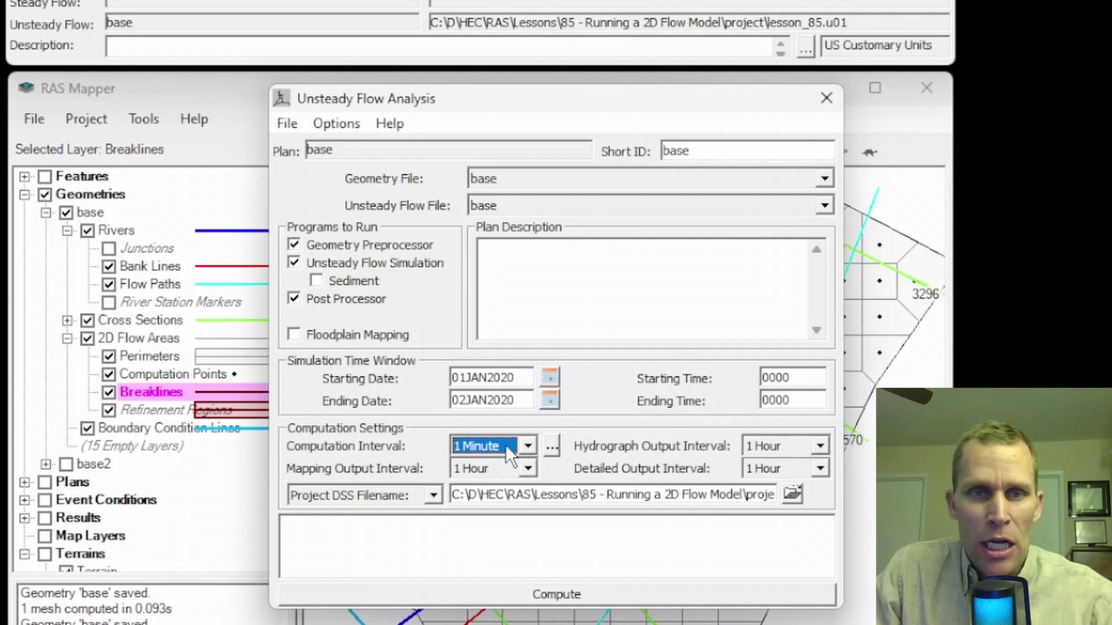
Check that Advanced Time Step Control in Computation Options and Tolerances uses a fixed 1 Minute time step
left_click(342, 130)
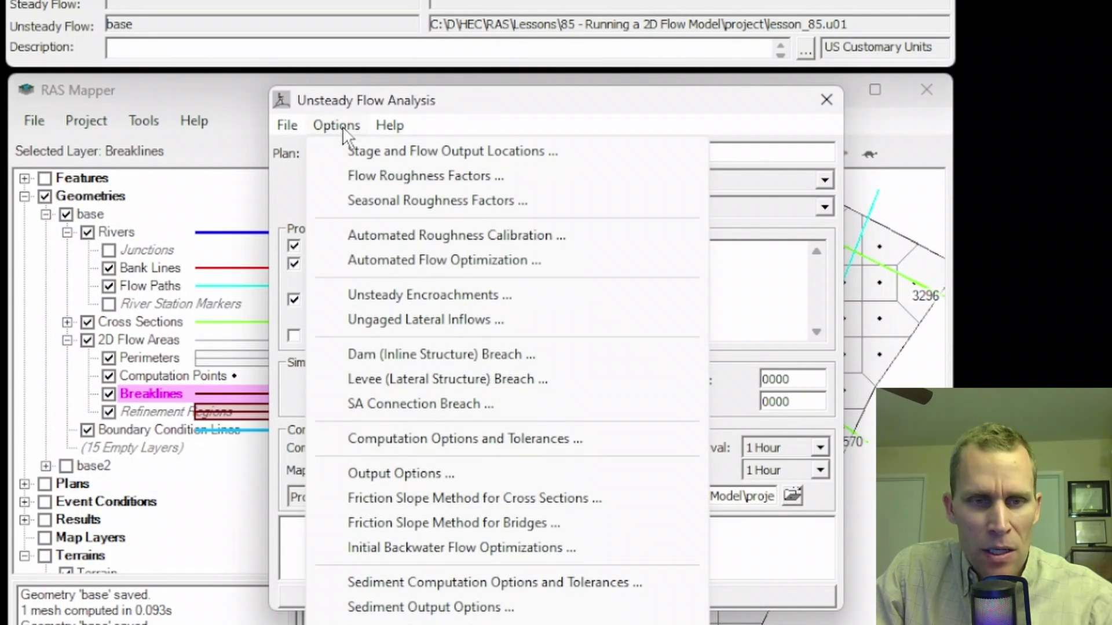
left_click(411, 439)
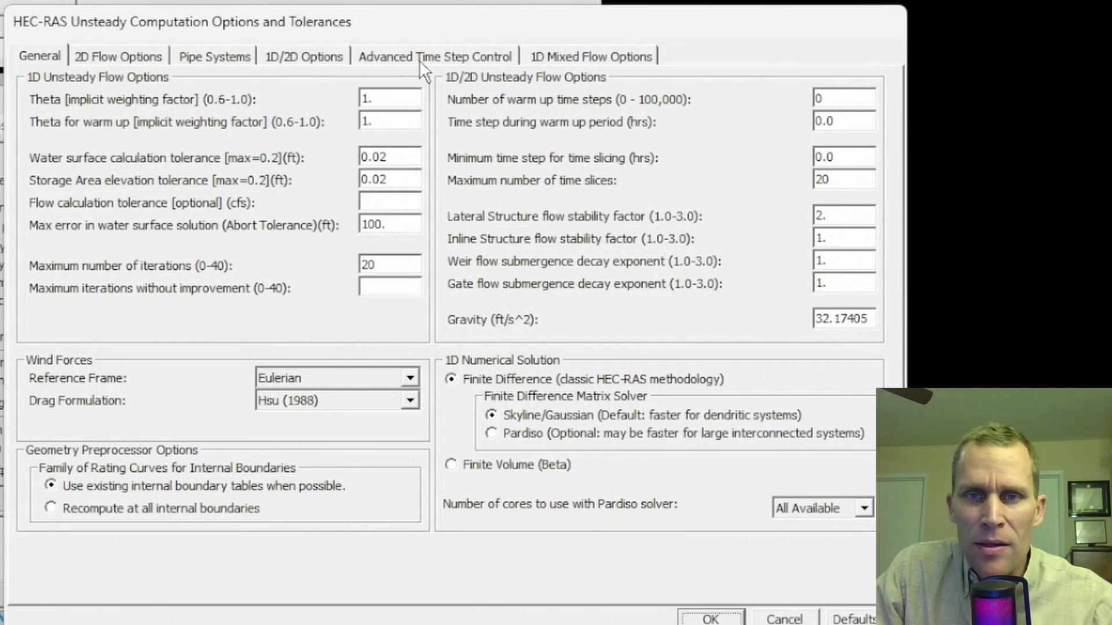
left_click(408, 60)
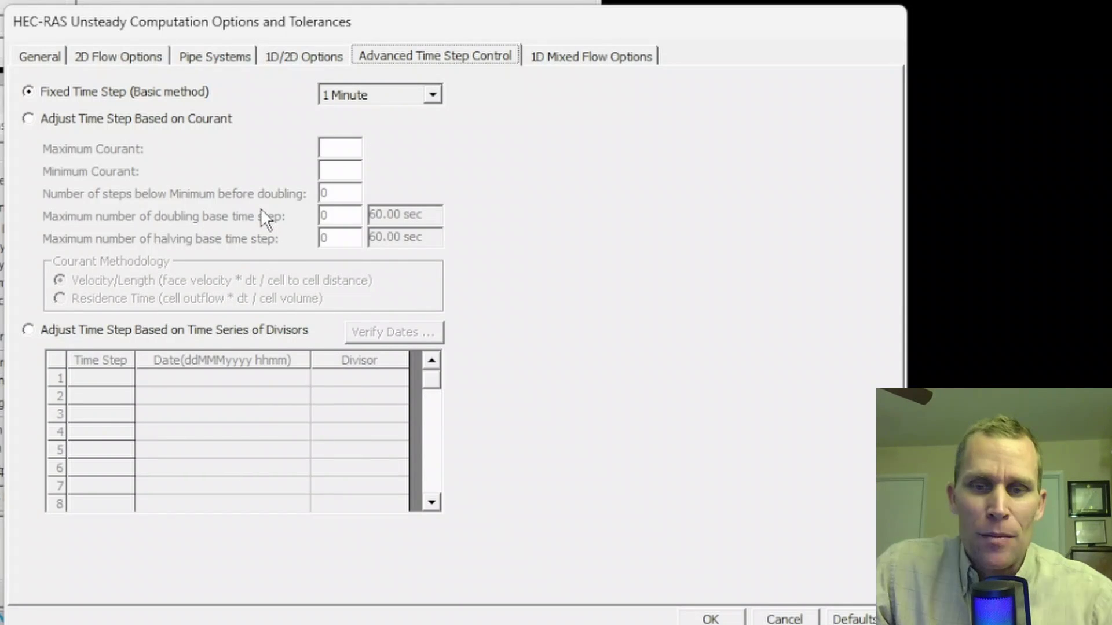
Accept the tolerances and compute the base plan's unsteady flow, which finishes in 11 seconds
left_click(713, 618)
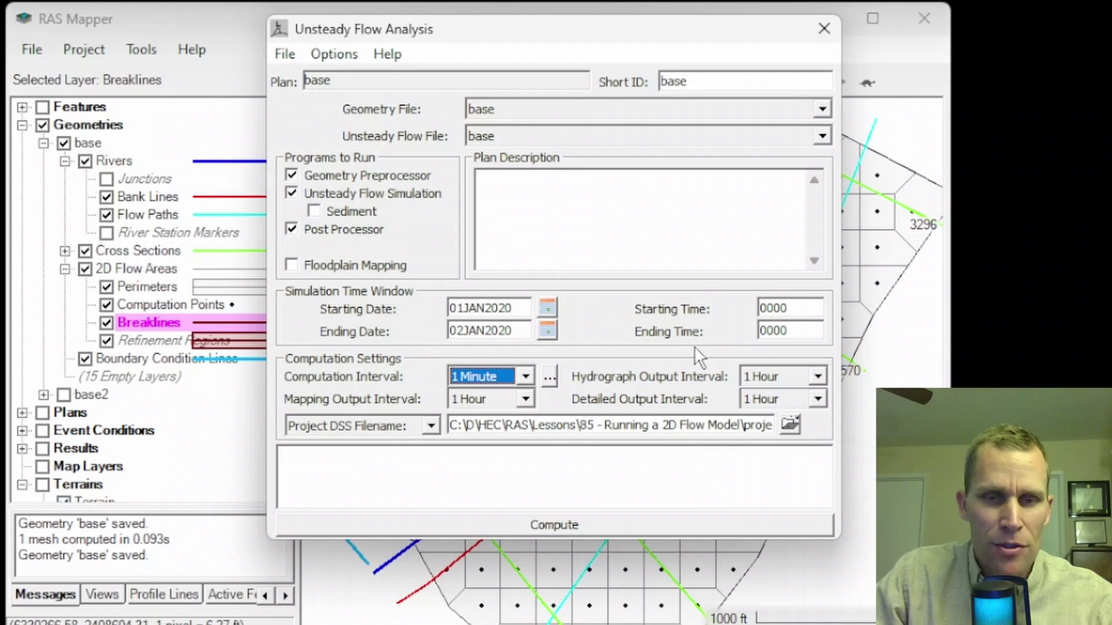
left_click(540, 523)
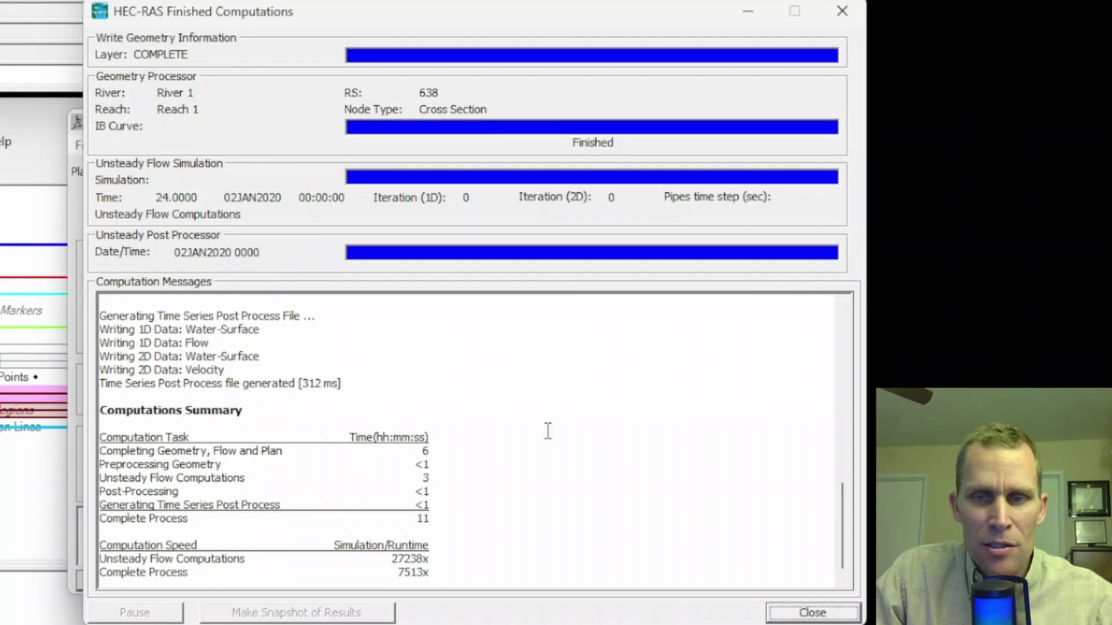
mouse_move(844, 553)
left_mouse_down()
mouse_move(851, 360)
mouse_move(843, 550)
left_mouse_up()
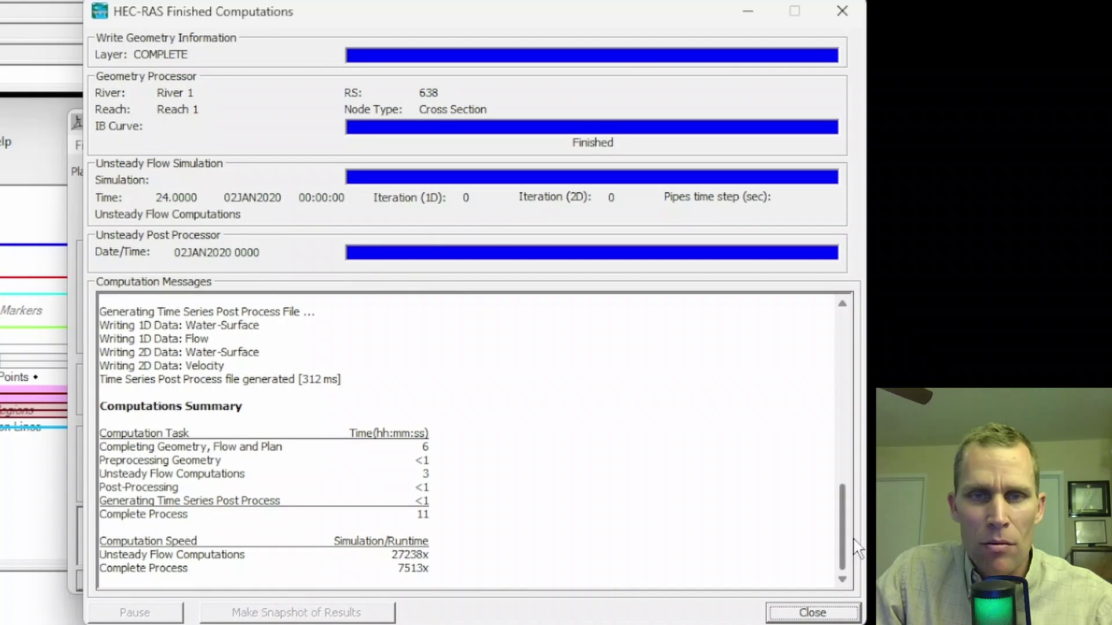
Close the computation summary and scroll through the base run's runtime messages
left_click(811, 612)
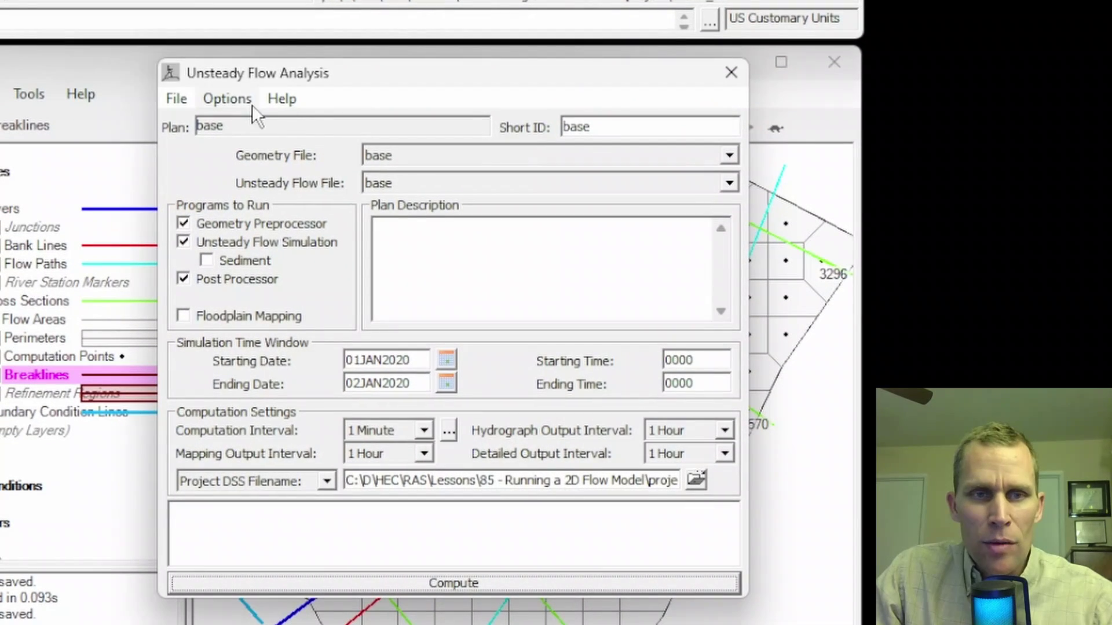
left_click(213, 106)
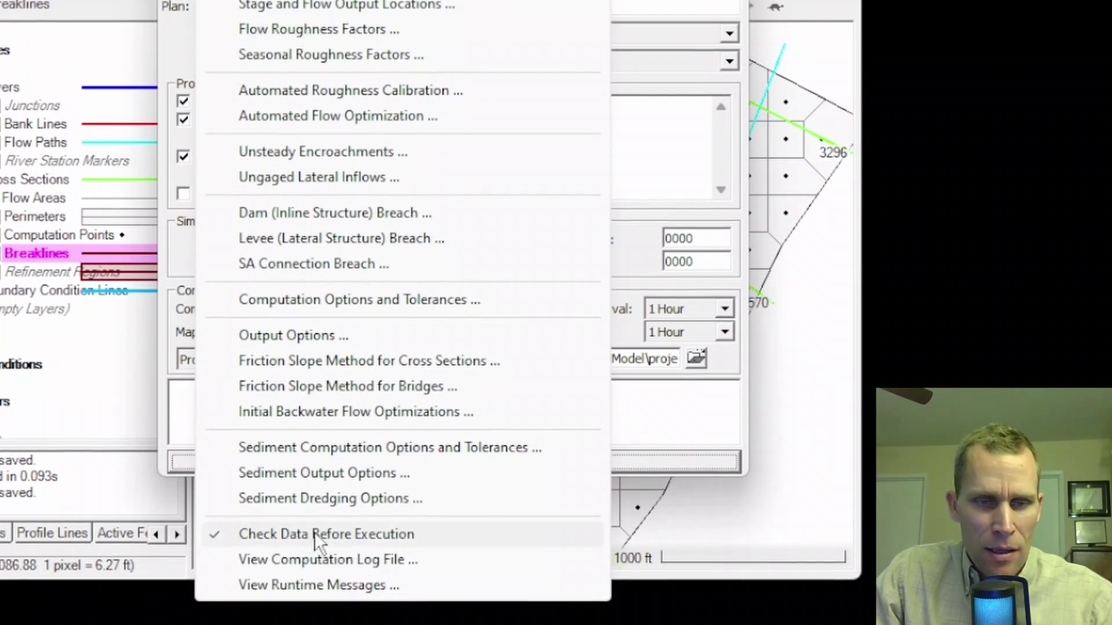
left_click(284, 585)
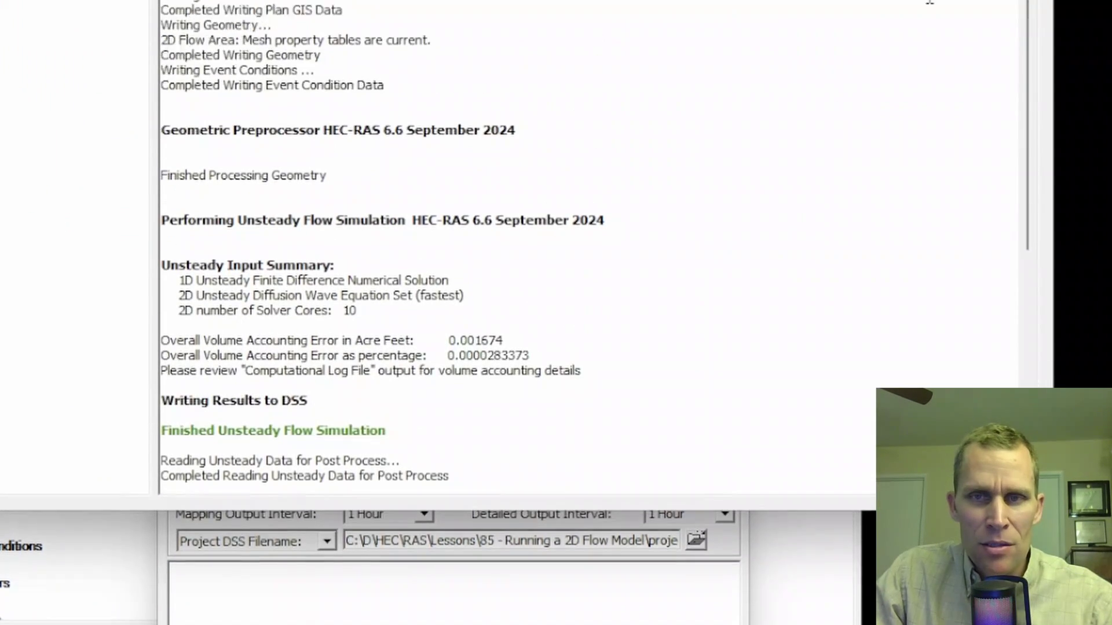
left_click_drag(1029, 128, 1002, 52)
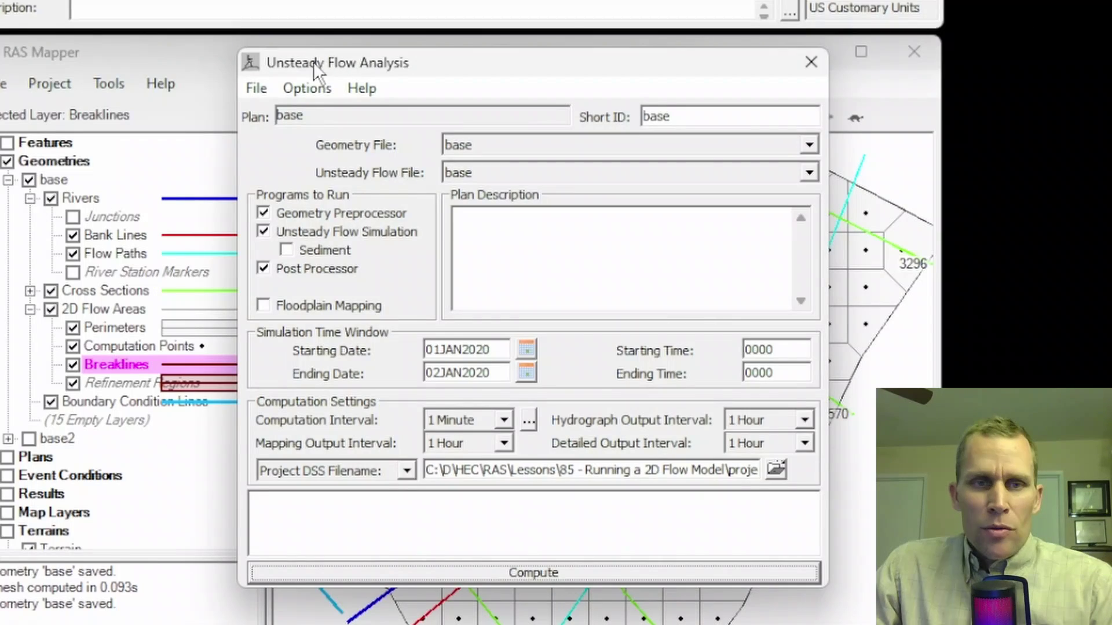
Bring the plan's Options list back up
left_click(307, 86)
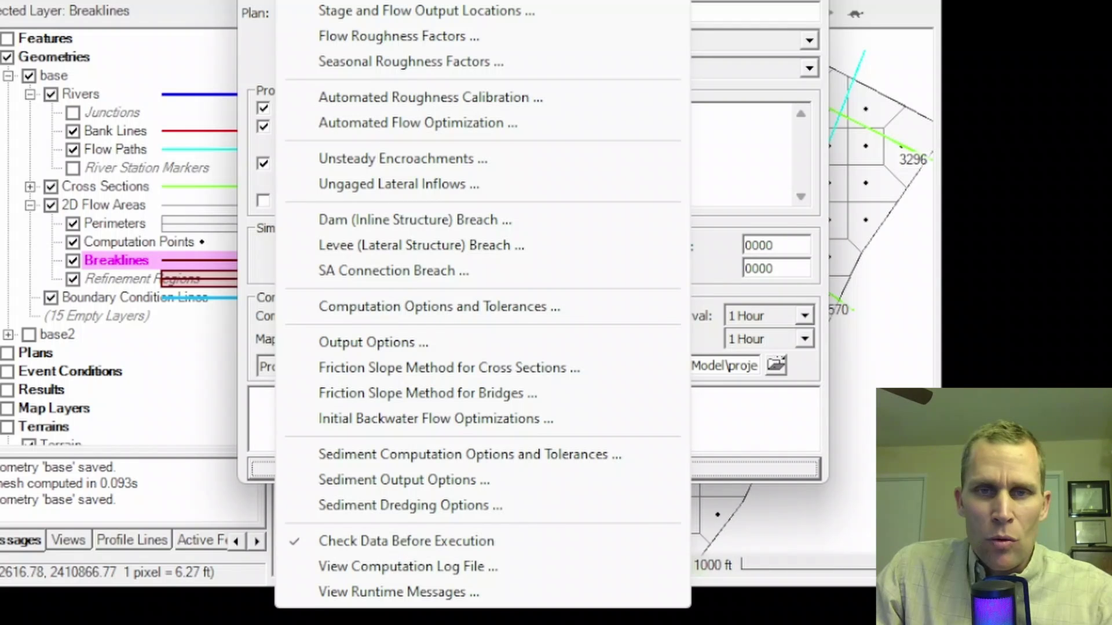
key("Escape")
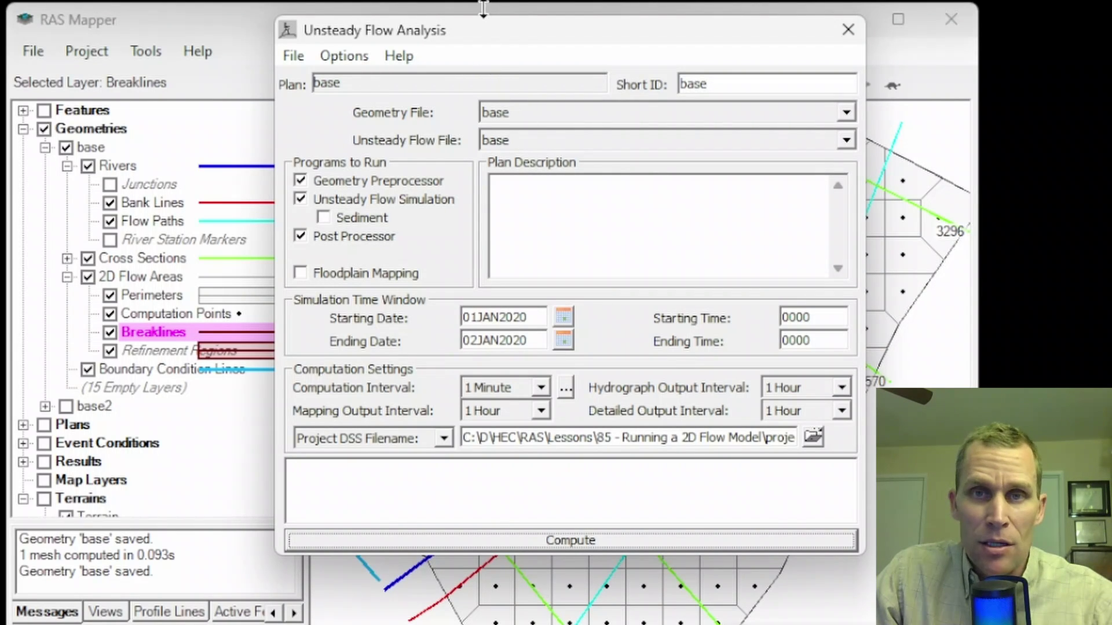
left_click(345, 56)
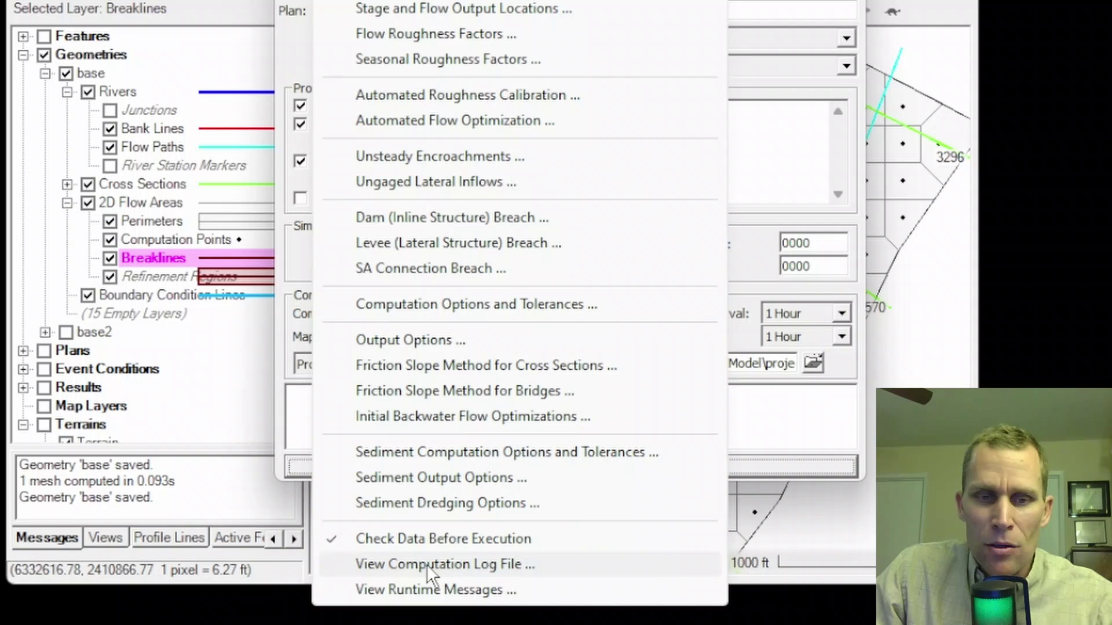
Open lesson_85.bco01 in Notepad and read its volume accounting, showing a 0.0000283373 percent error
left_click(426, 565)
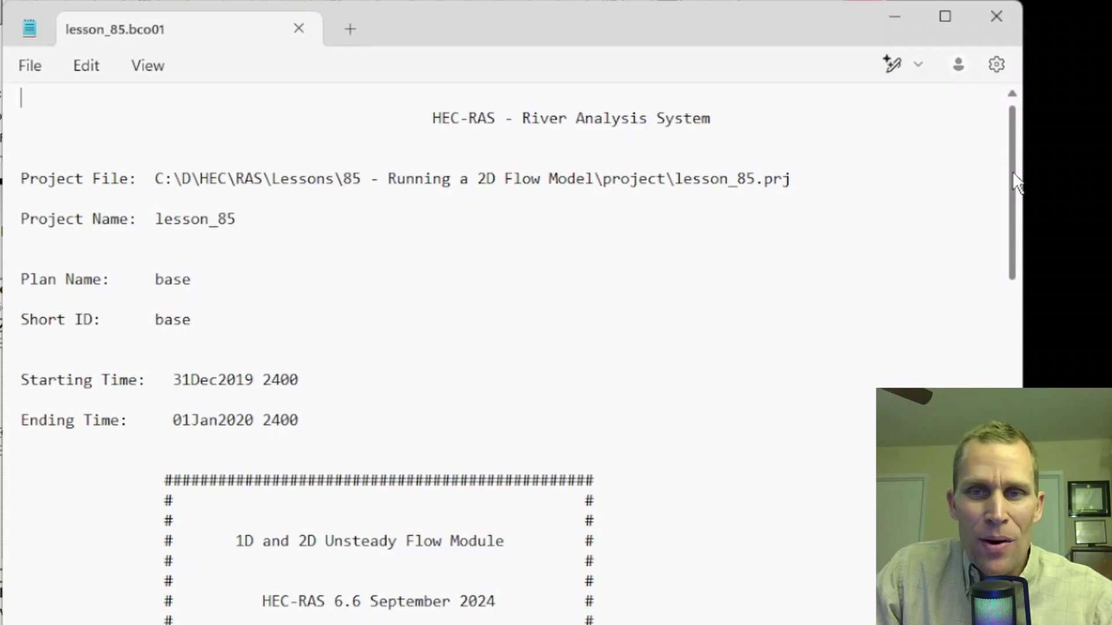
left_click_drag(1010, 174, 1020, 203)
scroll(1019, 341, "down", 10)
scroll(1011, 330, "up", 9)
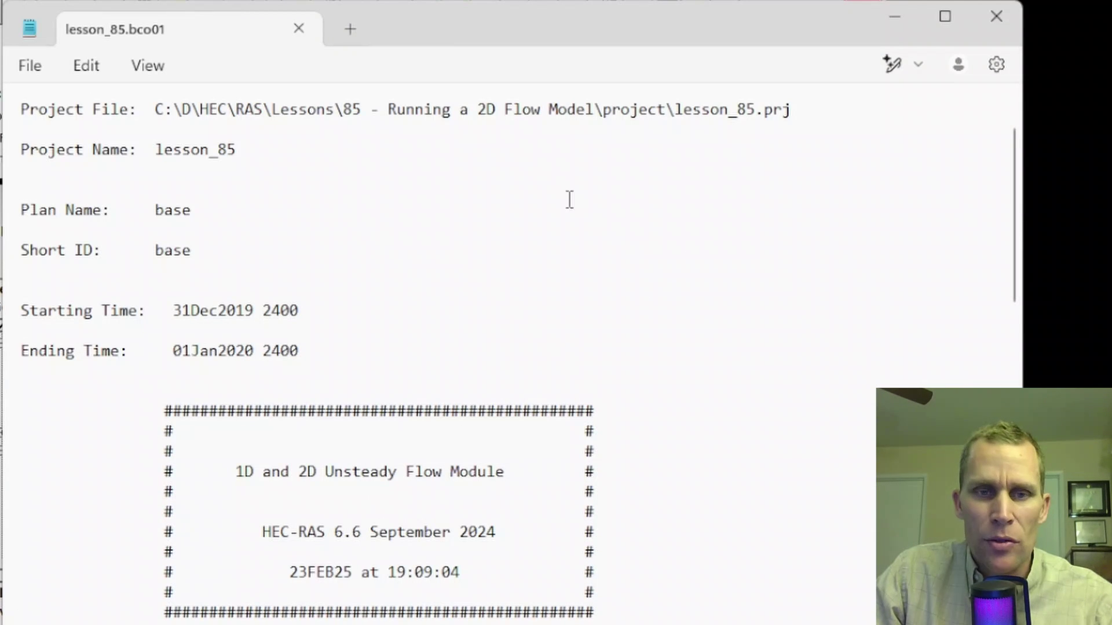
Close Notepad and tick echo input hydrographs and write parameter options/initial conditions under Detailed Log Output
left_click(999, 16)
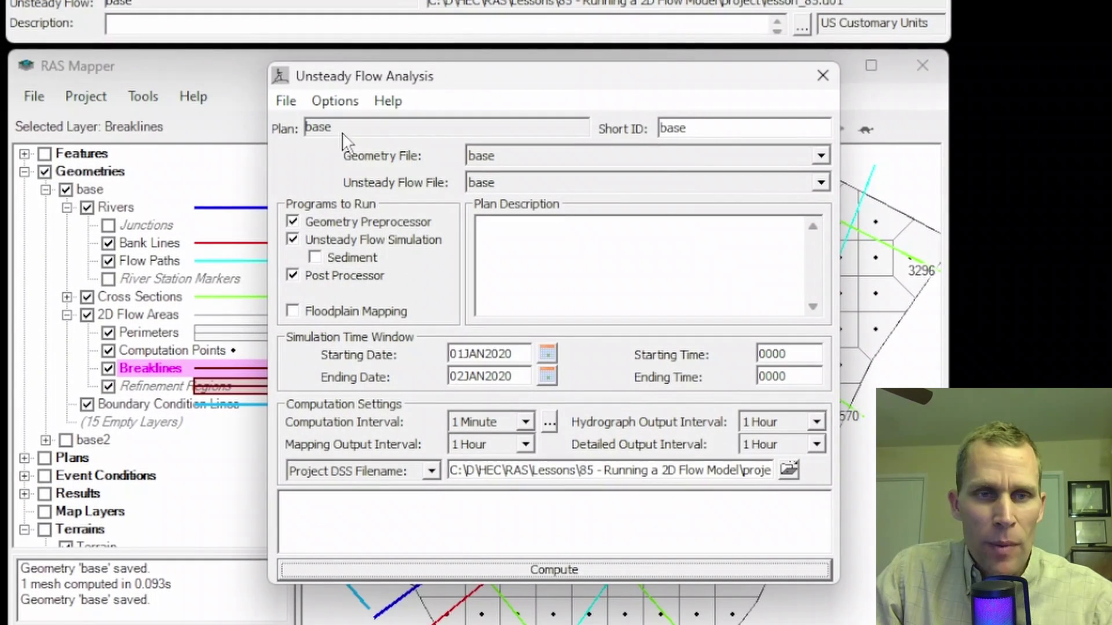
left_click(336, 101)
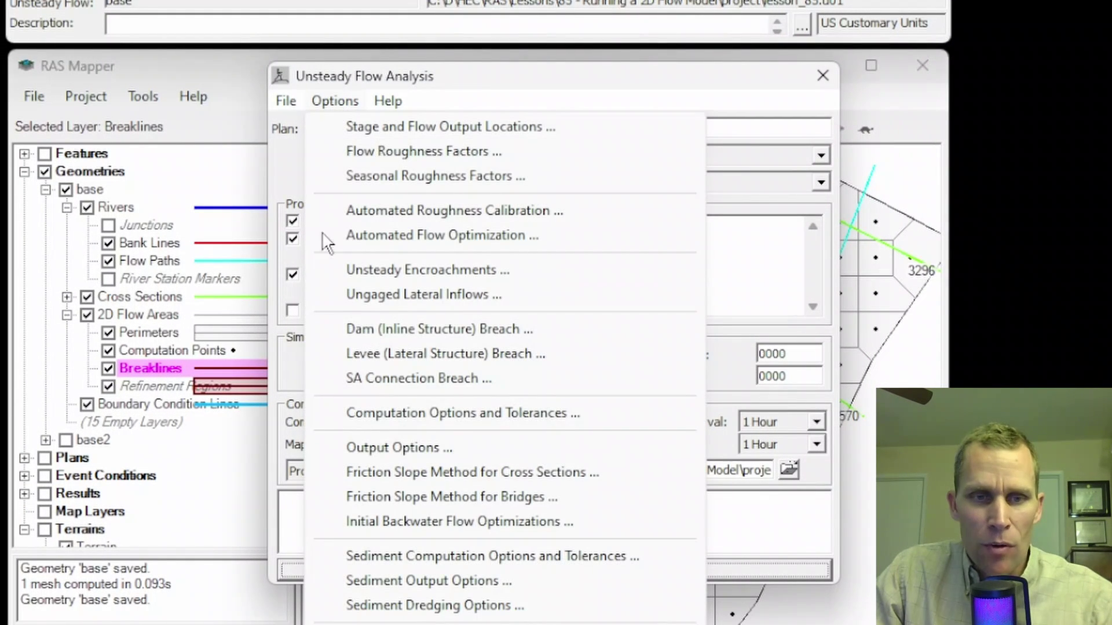
left_click(364, 449)
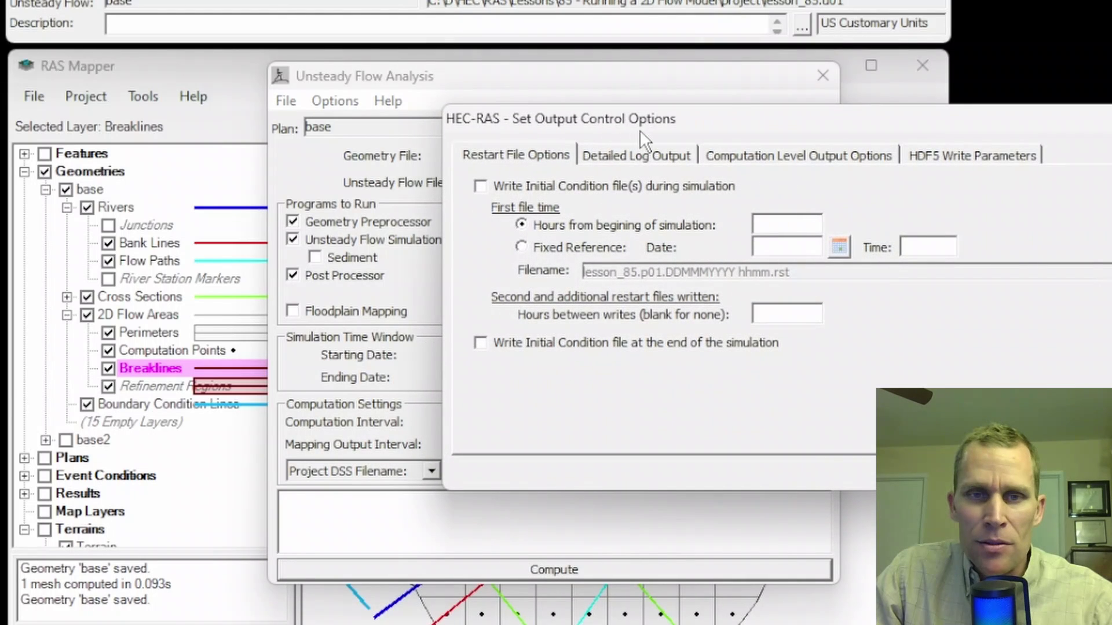
left_click_drag(639, 130, 478, 138)
left_click(446, 169)
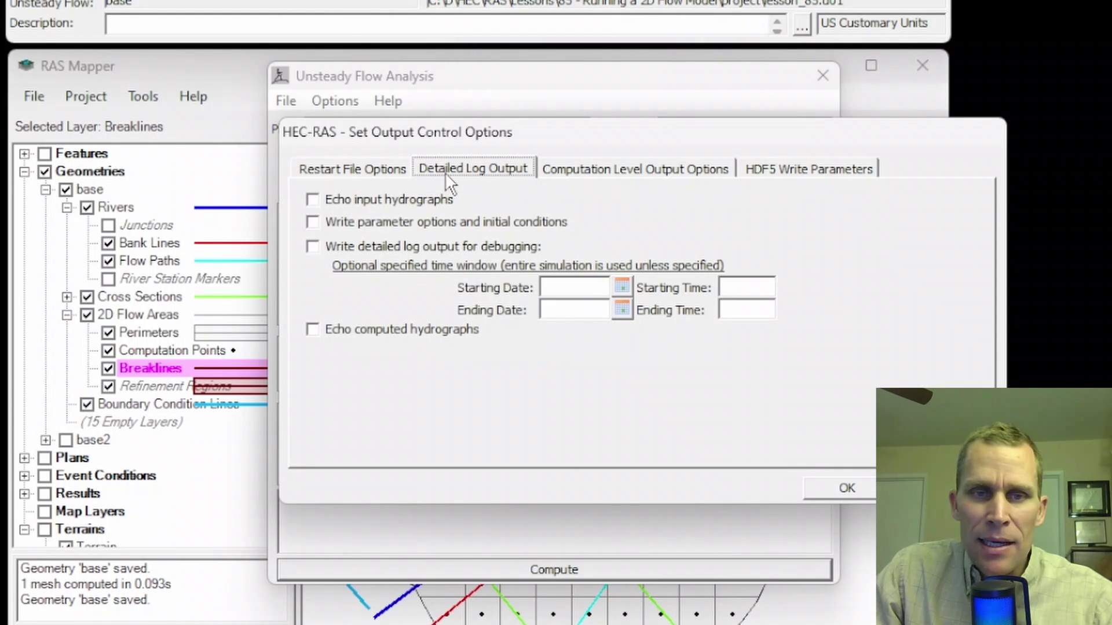
left_click(313, 200)
left_click(314, 223)
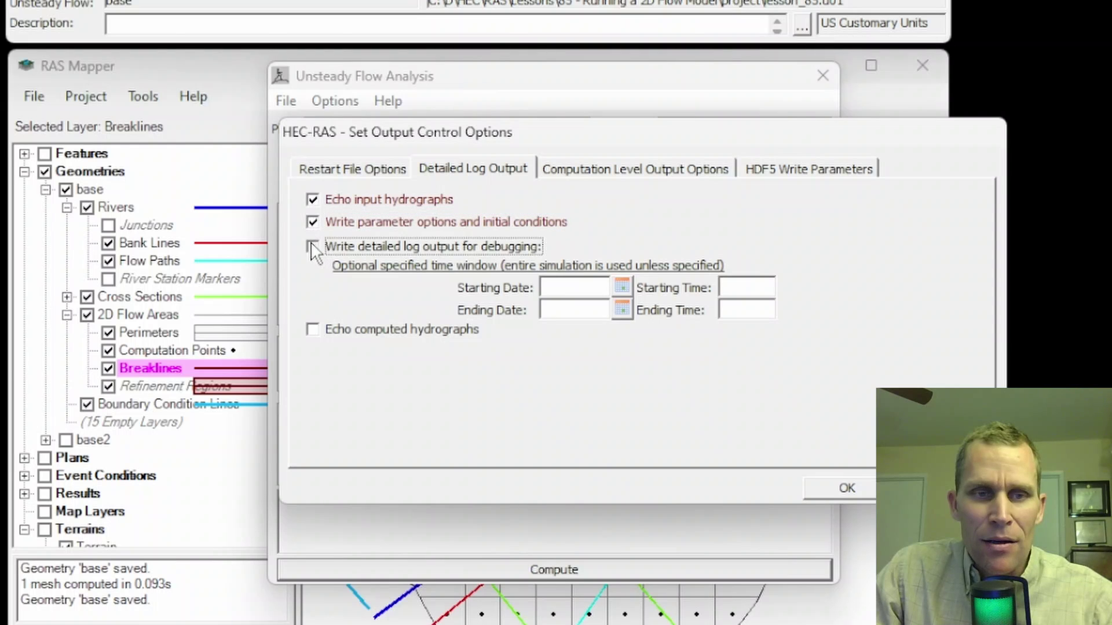
Also echo computed hydrographs, rerun the base plan in 6 seconds, and open the detailed lesson_85.bco01 log
left_click(313, 331)
left_click(847, 488)
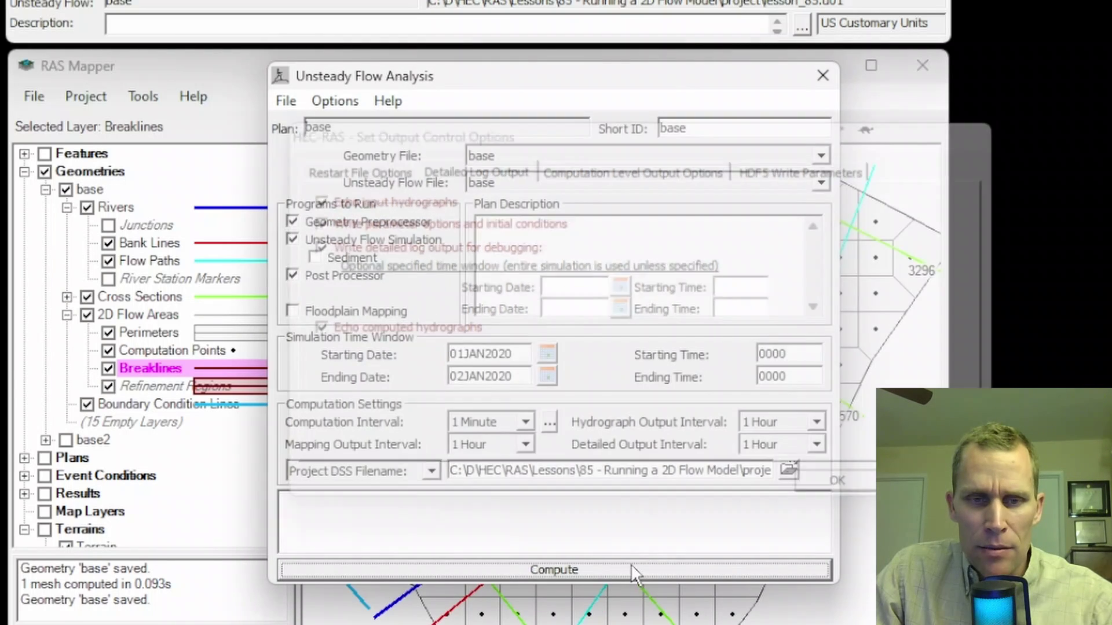
left_click(572, 571)
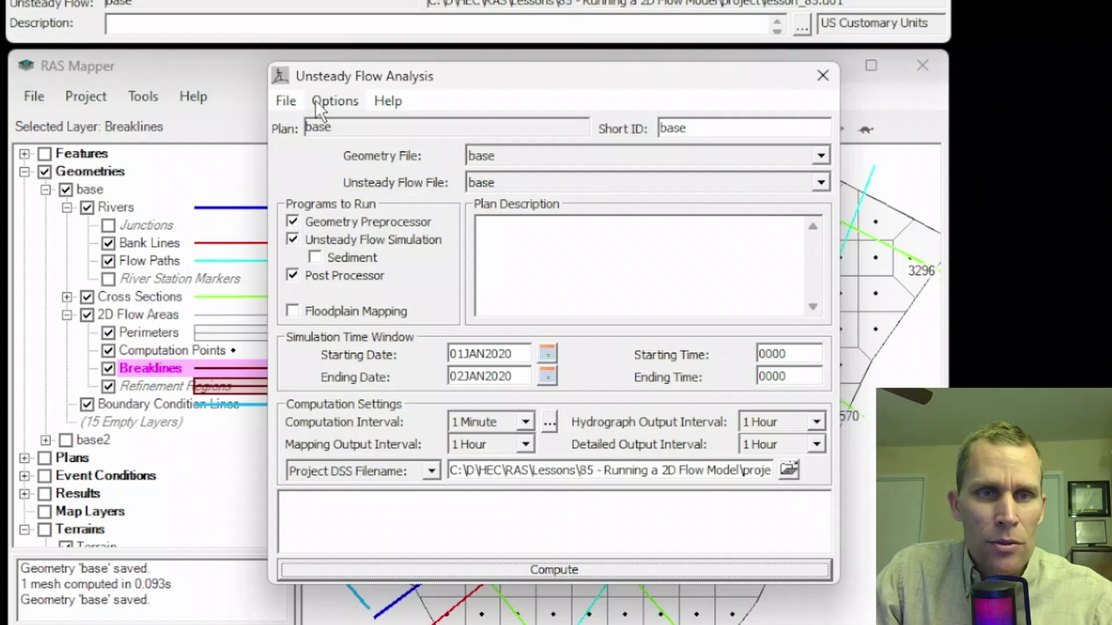
left_click(333, 100)
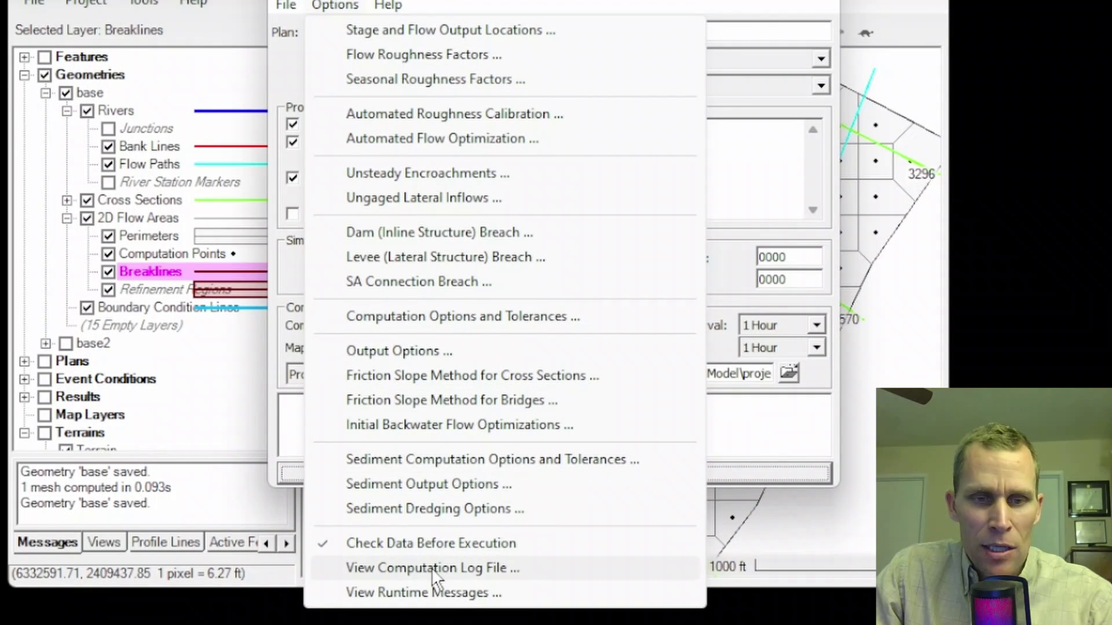
left_click(432, 568)
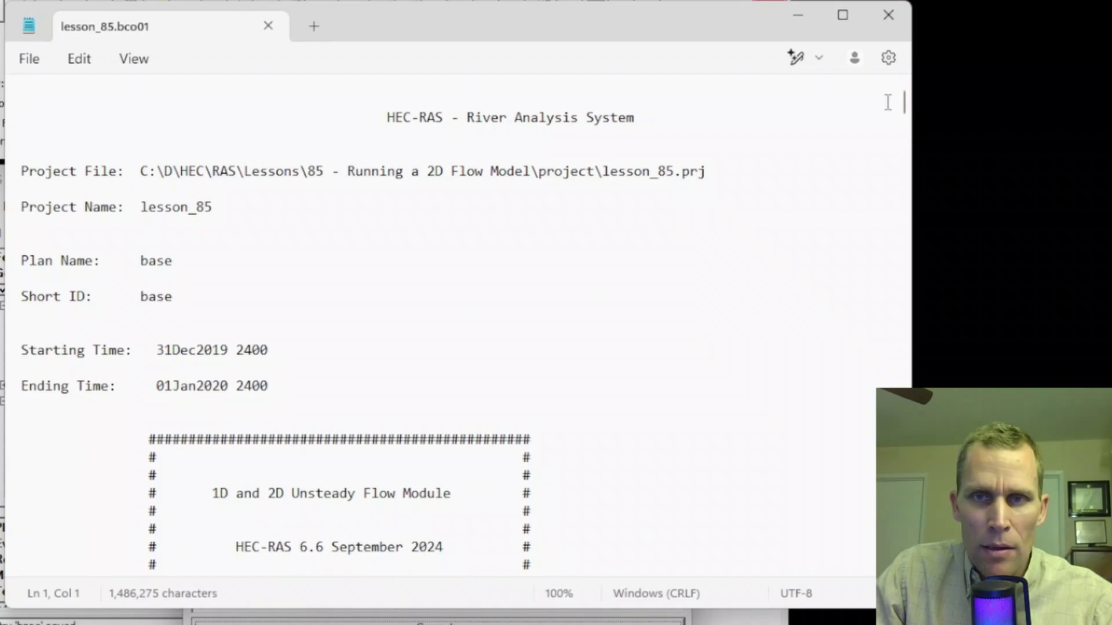
Scroll through the detailed lesson_85.bco01 log and close Notepad
left_click_drag(904, 100, 881, 70)
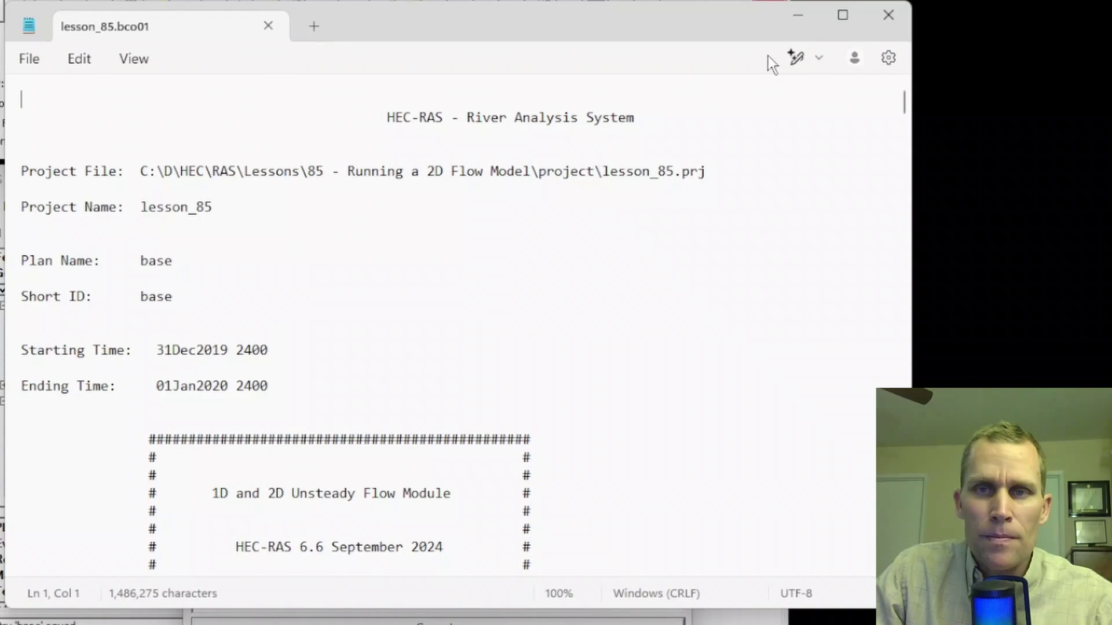
left_click(889, 14)
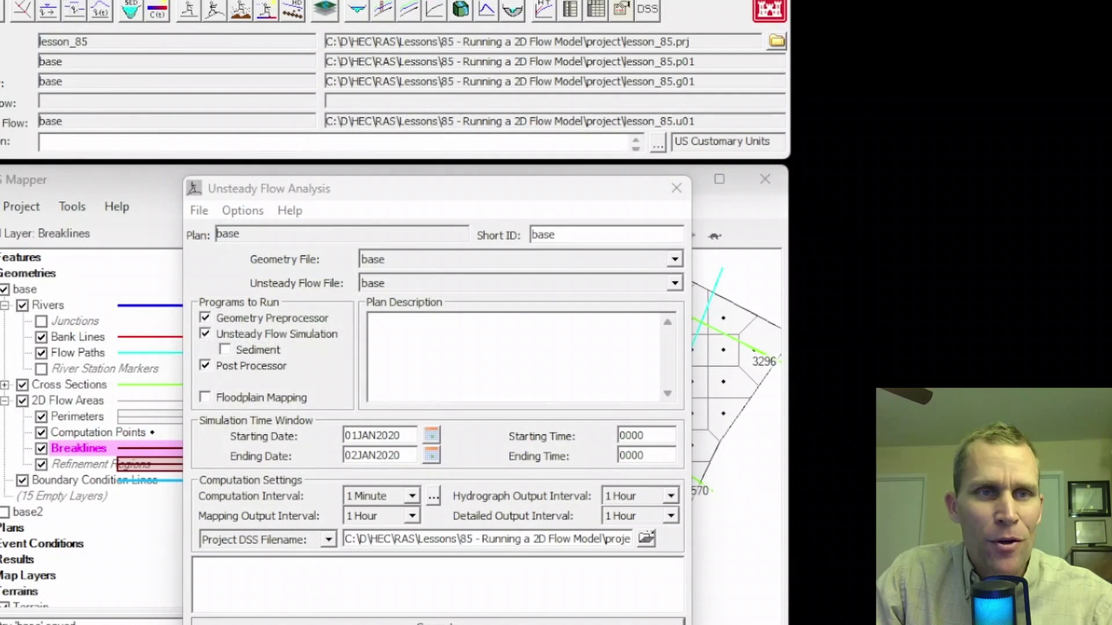
left_click(66, 1)
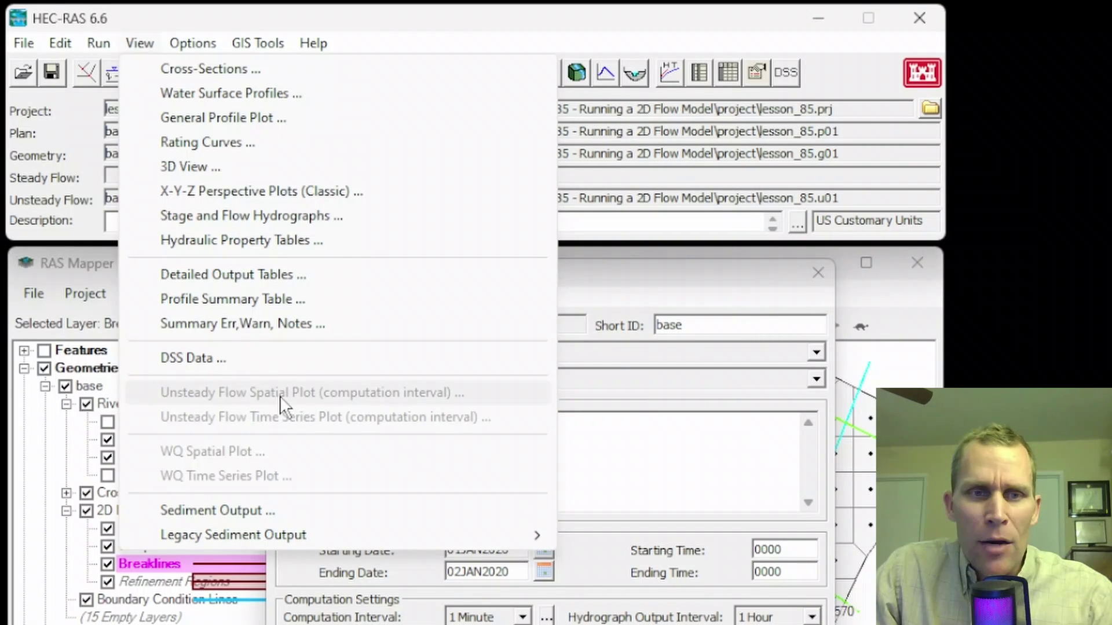
left_click(585, 278)
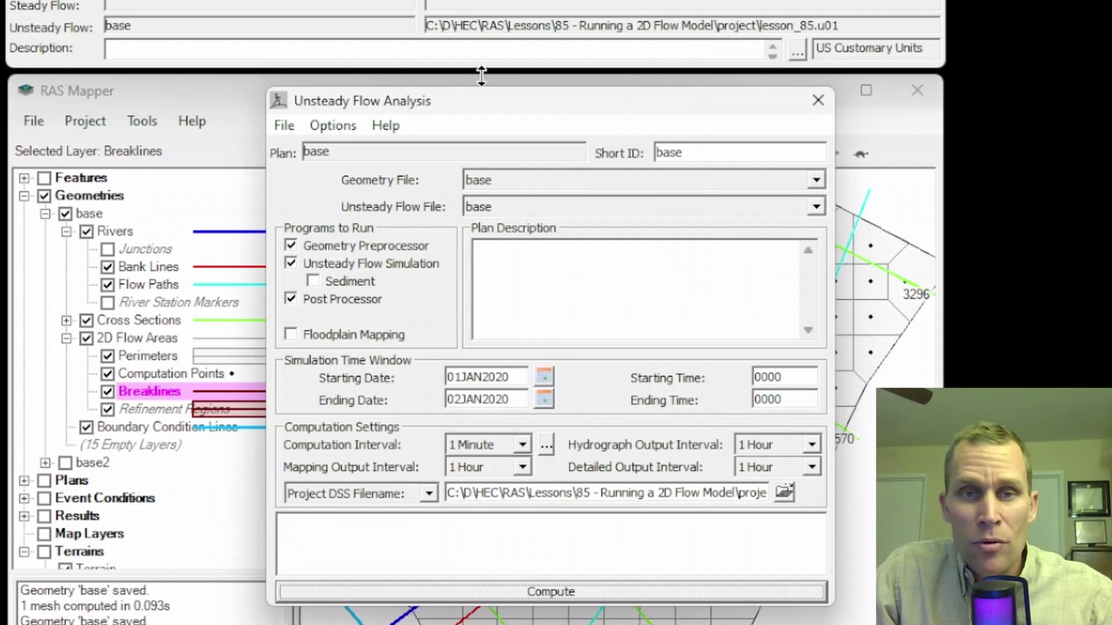
Uncheck all four Detailed Log Output options in Output Control Options
left_click(333, 129)
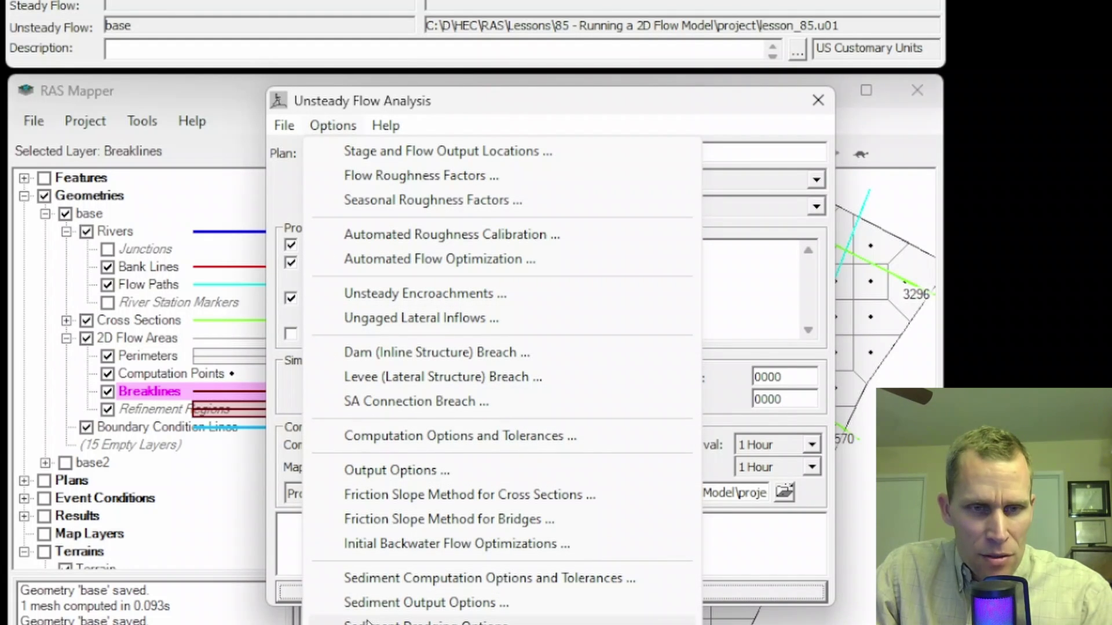
left_click(394, 469)
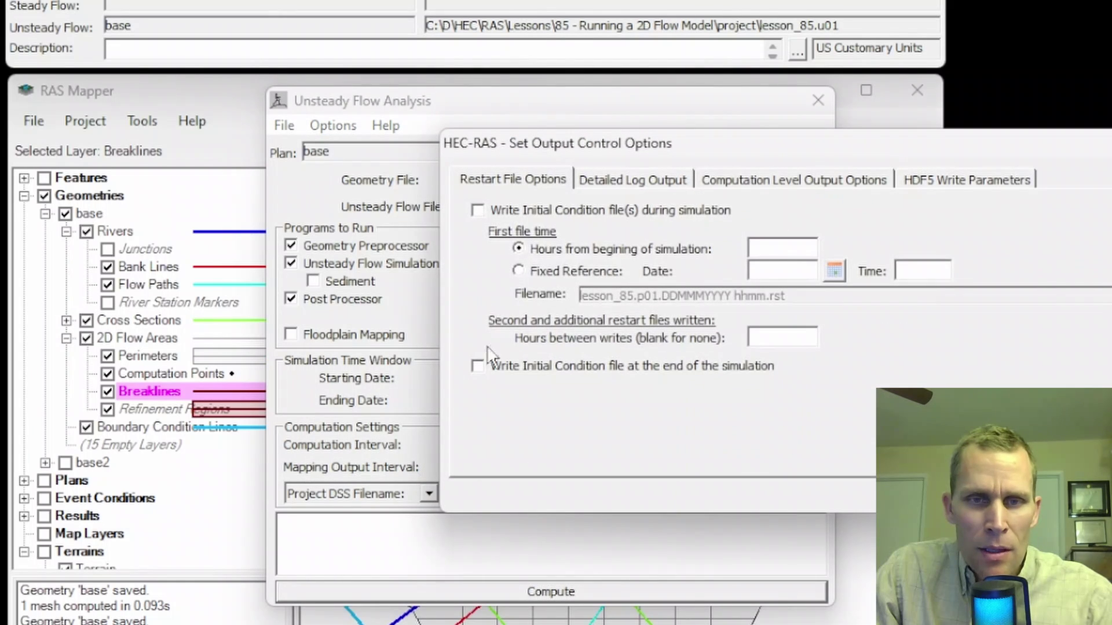
left_click(618, 179)
left_click_drag(624, 147, 447, 153)
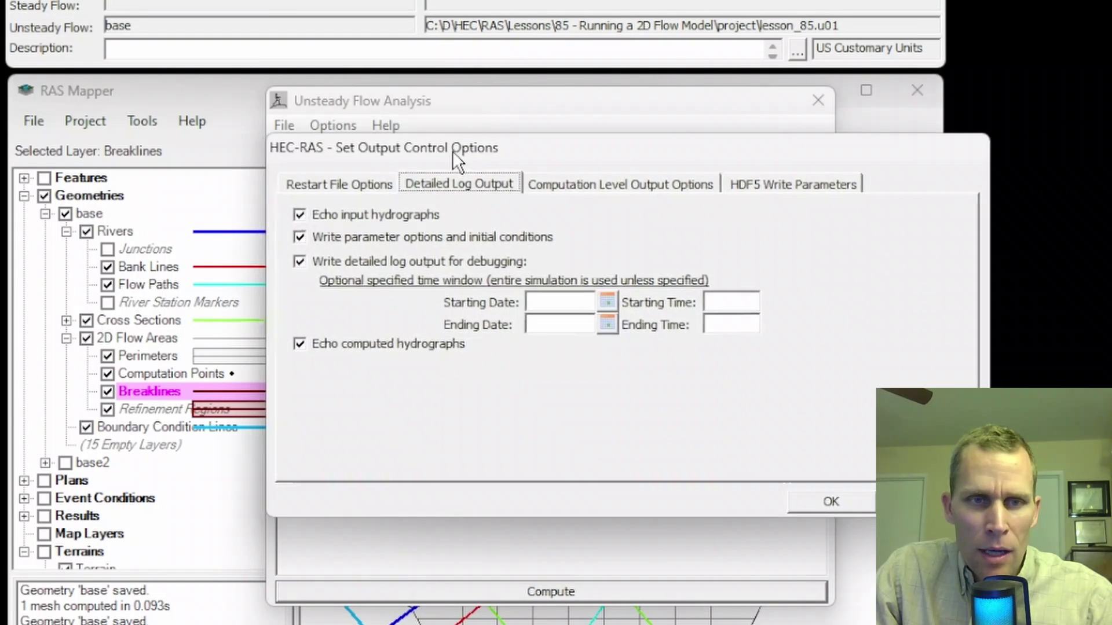
left_click(296, 216)
left_click(296, 238)
left_click(296, 262)
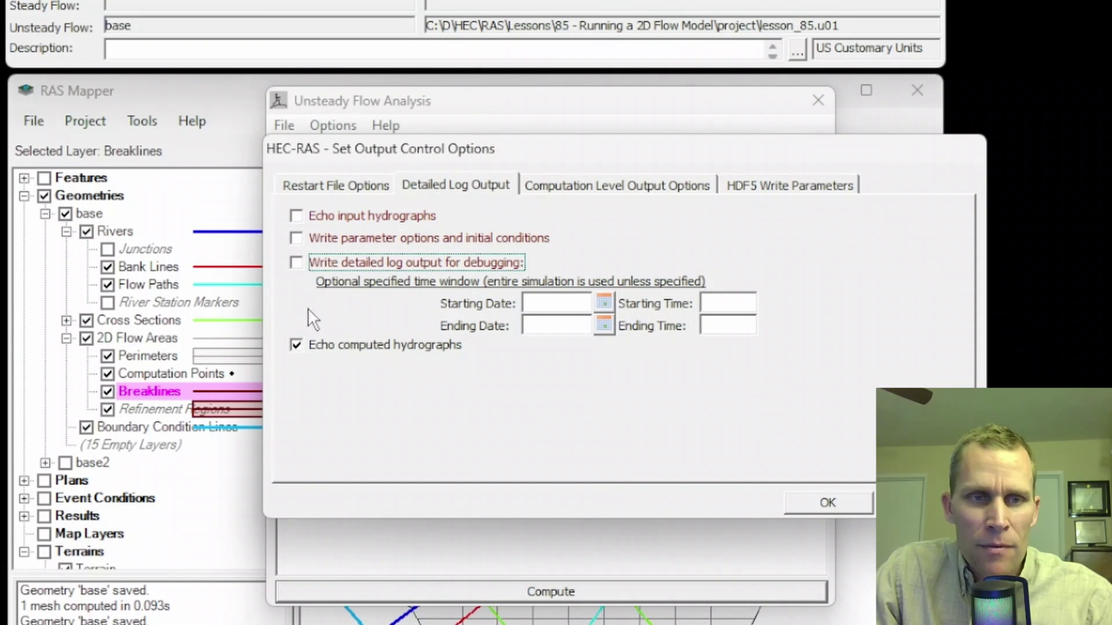
left_click(296, 344)
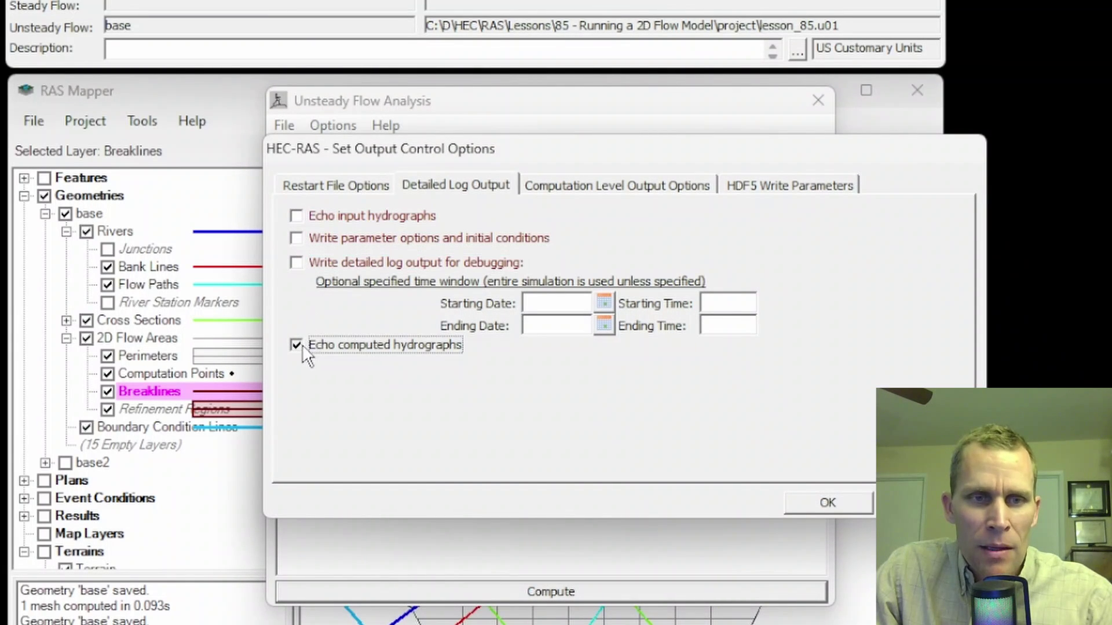
Write a computation level output file with WS Error, Flow Error and Depth, then recompute the plan
left_click(572, 188)
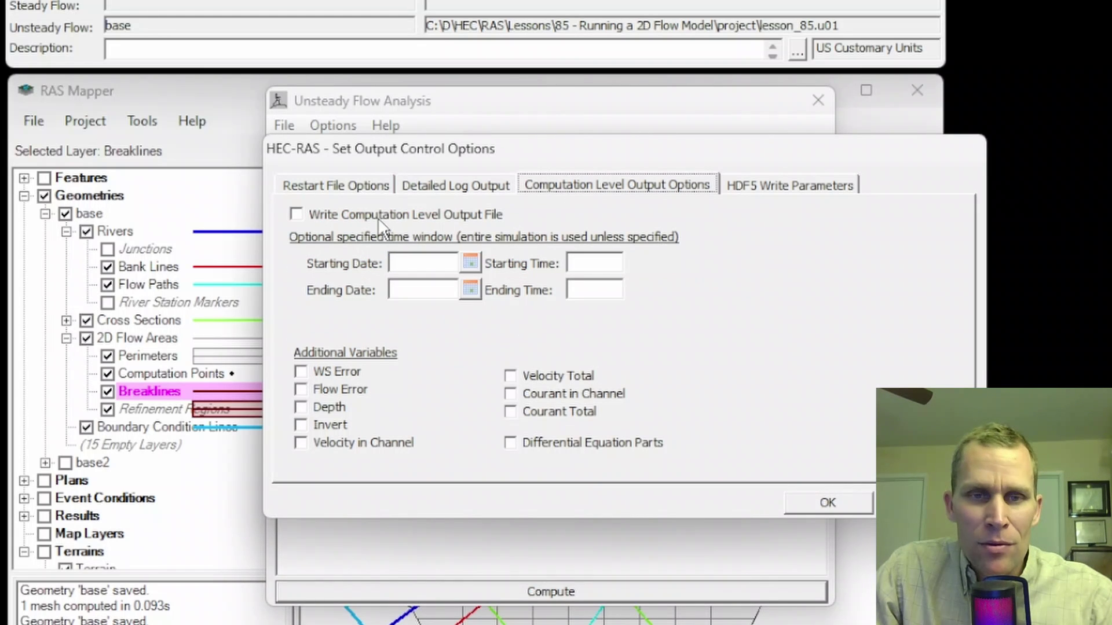
left_click(296, 216)
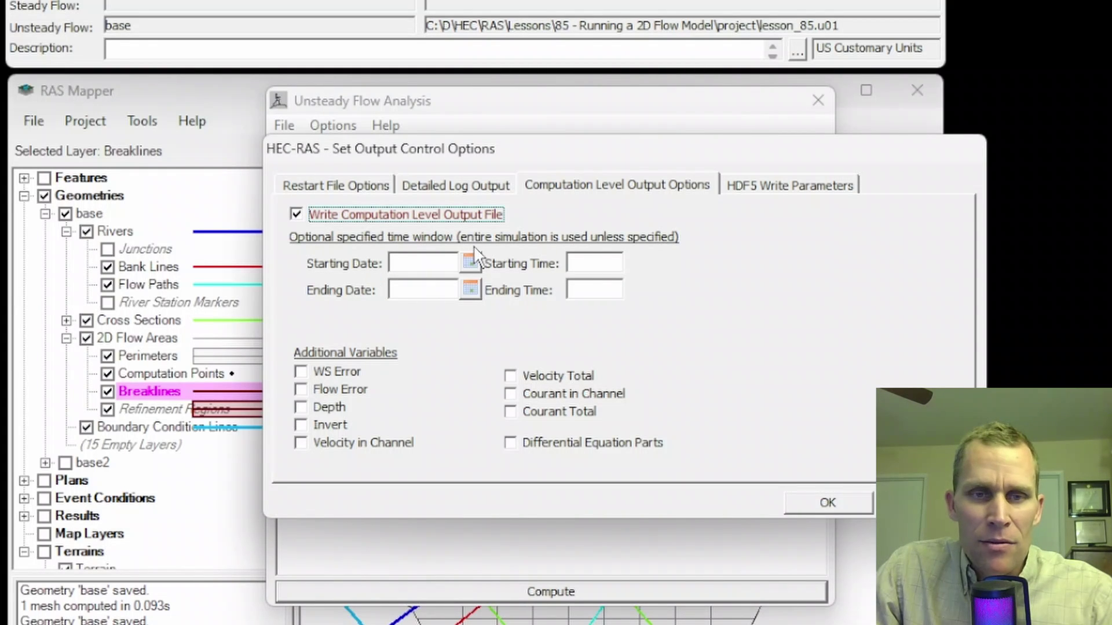
left_click(306, 373)
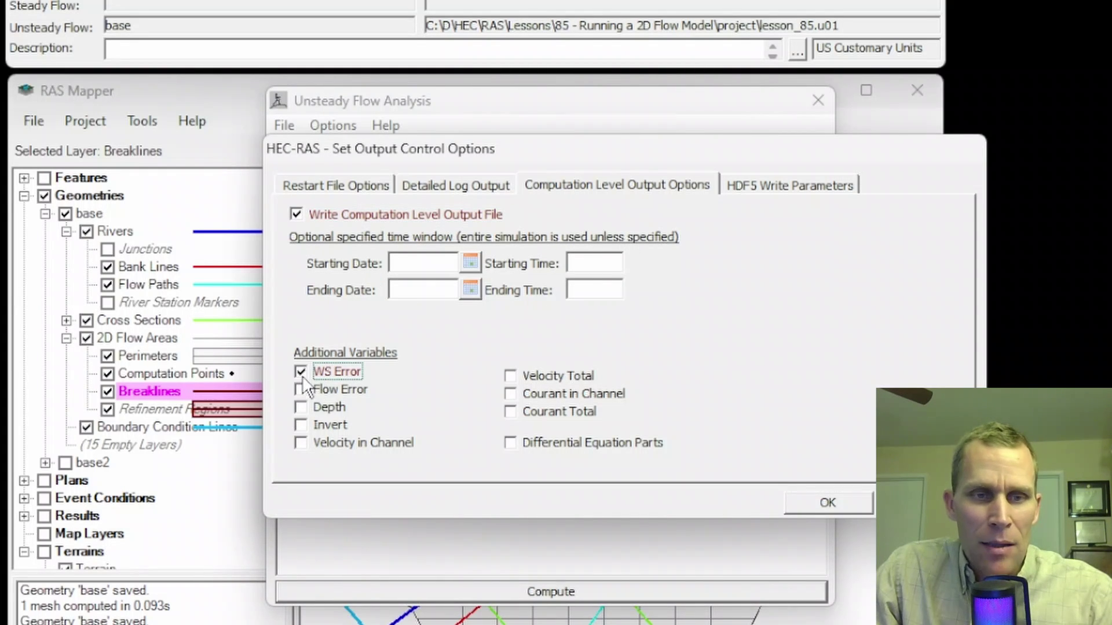
left_click(302, 389)
left_click(301, 407)
left_click(815, 501)
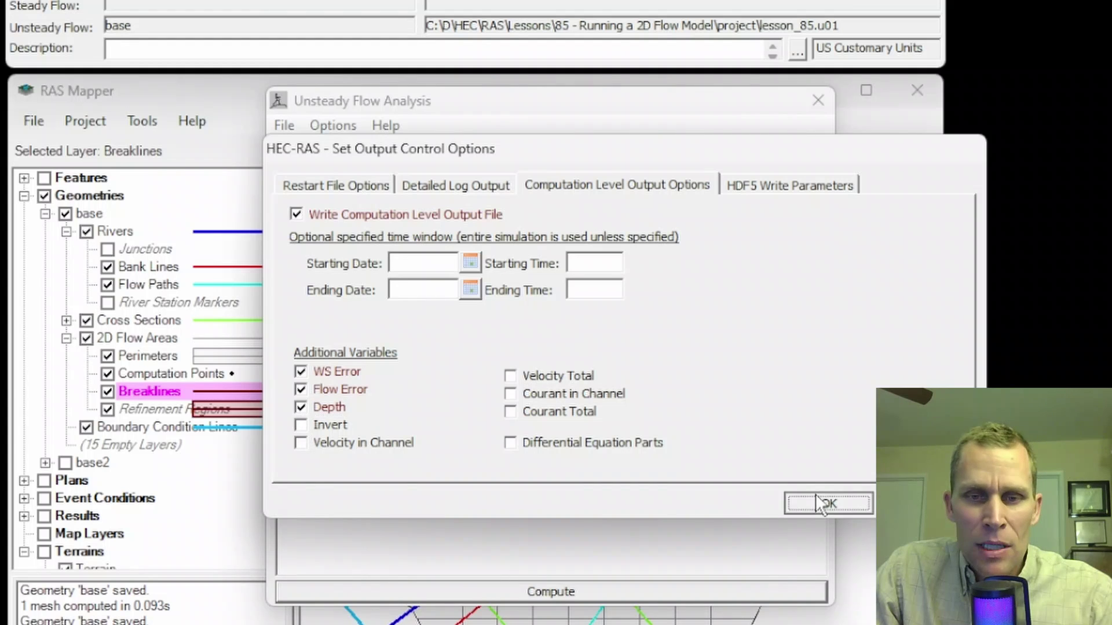
left_click(627, 590)
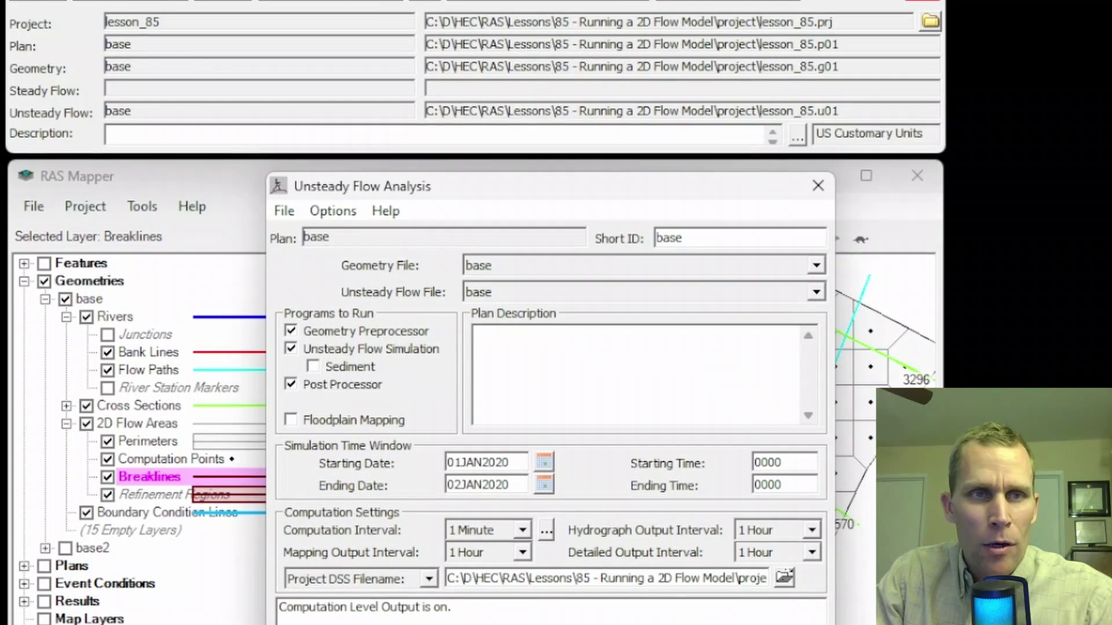
Open the computation-interval spatial plot for River 1-Reach 1 and review its plottable variables
left_click(136, 27)
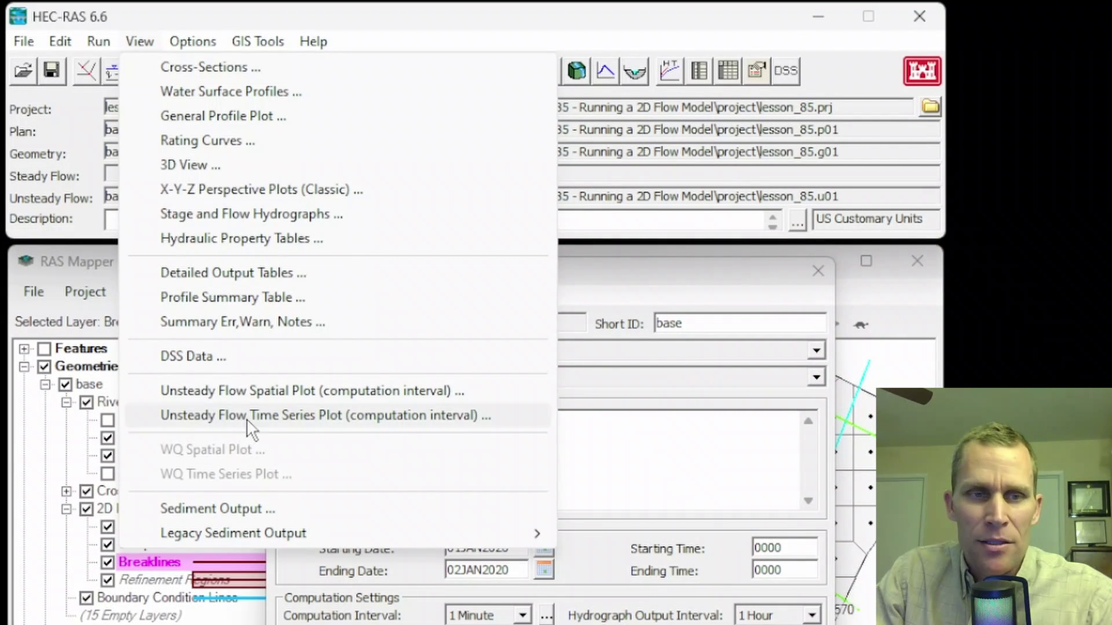
left_click(273, 391)
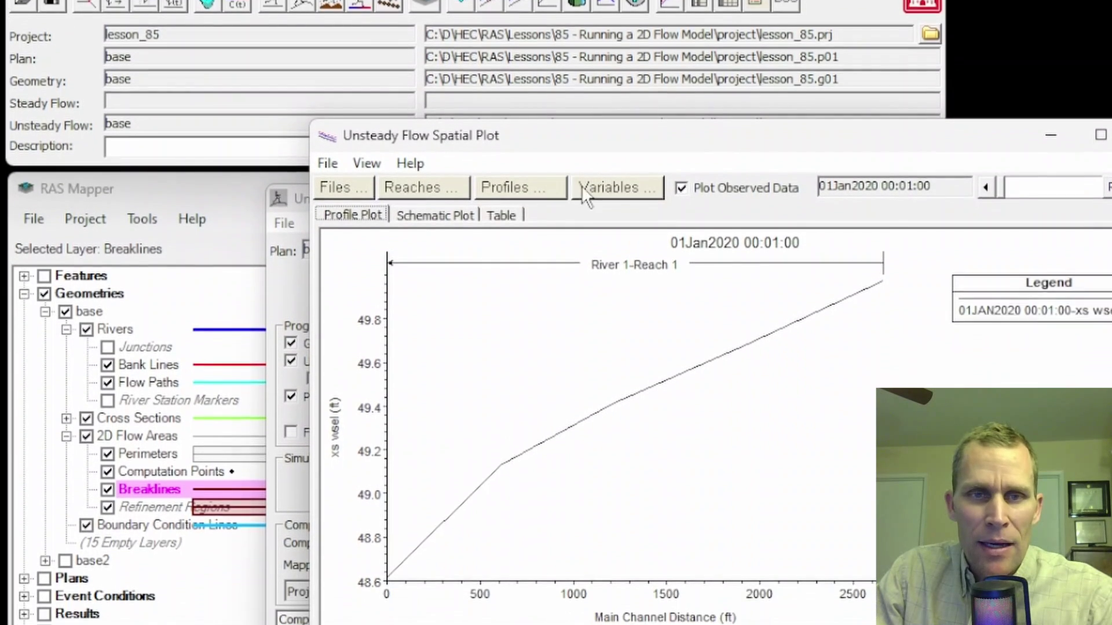
left_click(602, 233)
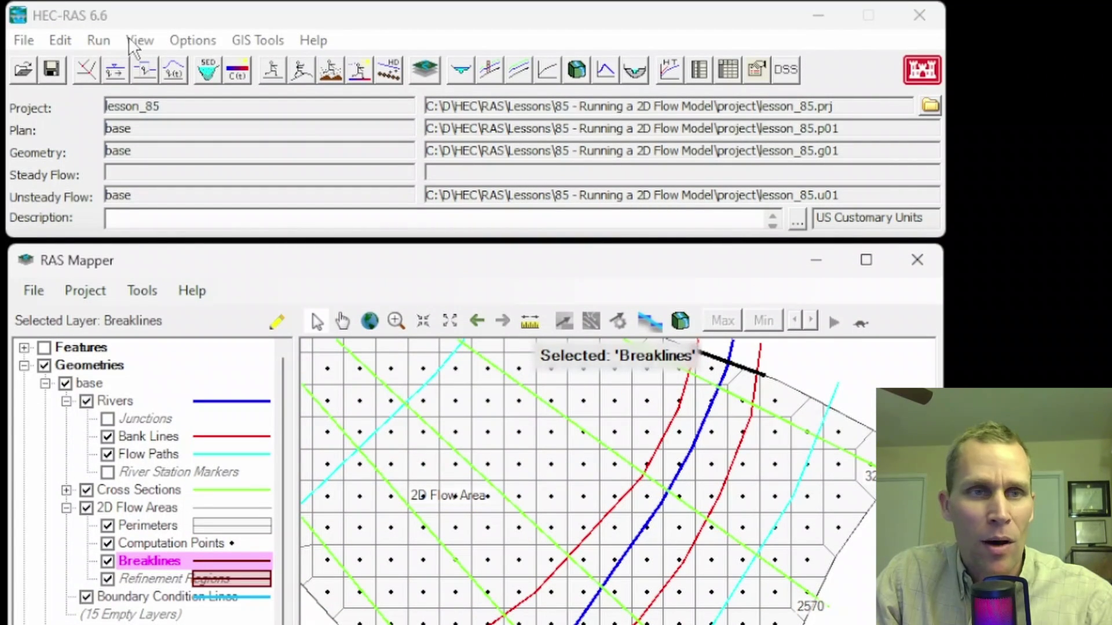
Reopen Unsteady Flow Analysis for plan base from the Run menu
left_click(94, 46)
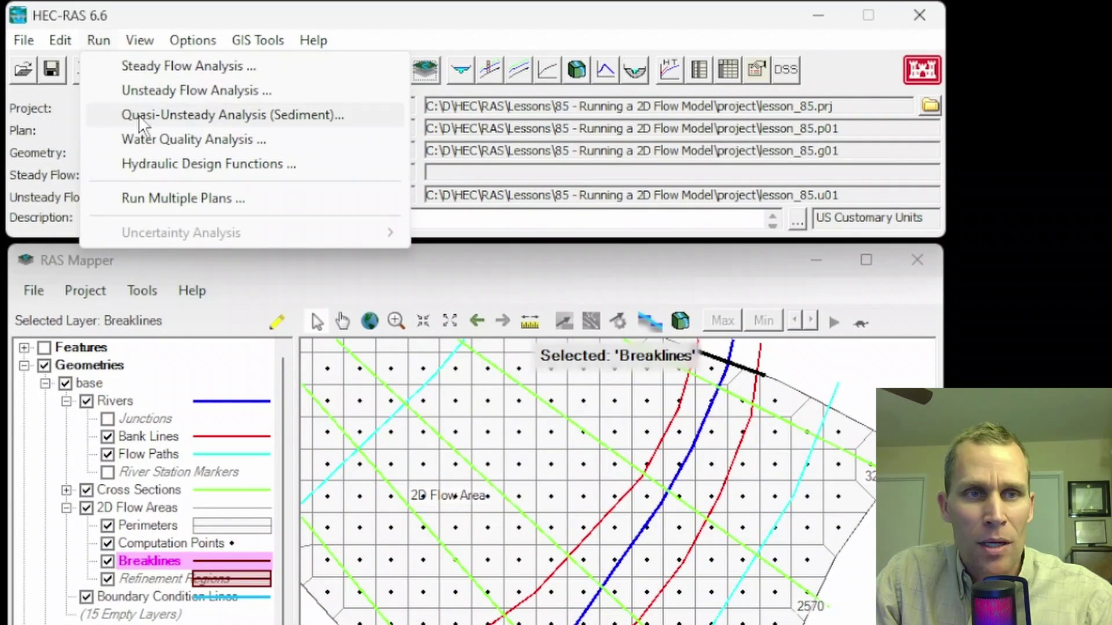
left_click(147, 91)
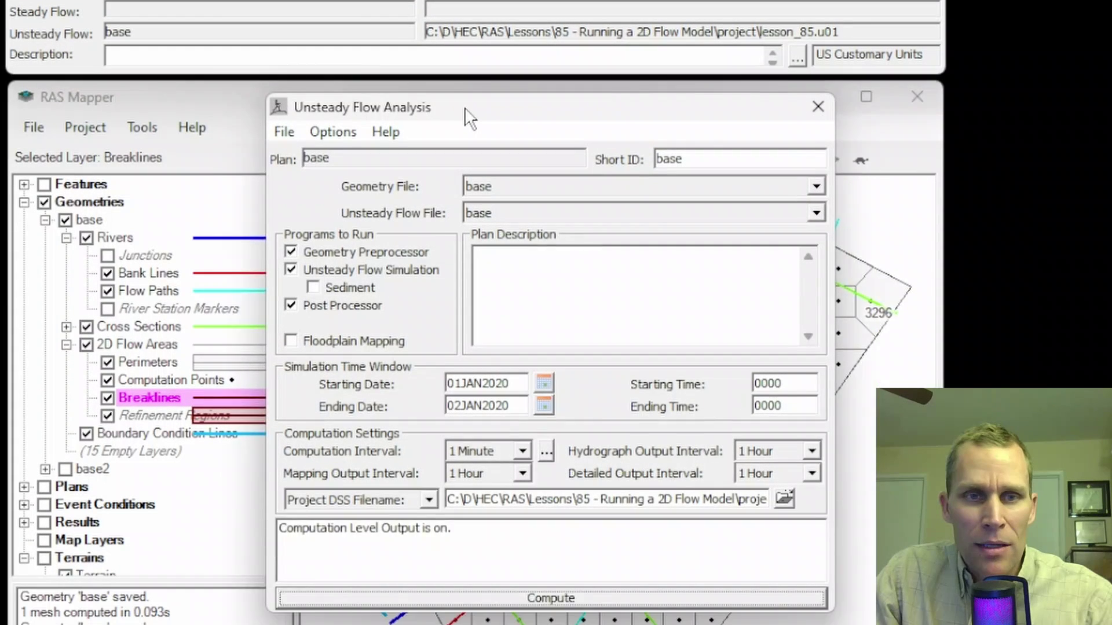